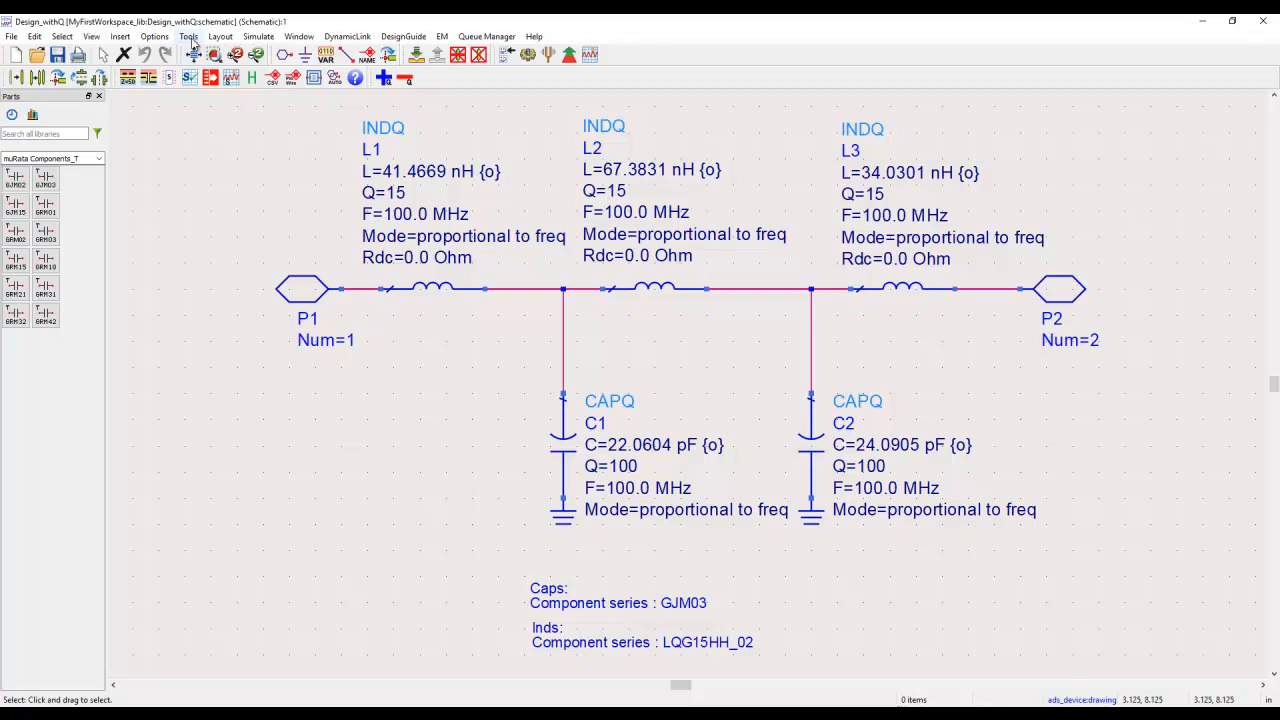
Step: Start encoding designs, proceeding despite closing the schematic windows, and add the Design_withQ schematic to the list of designs to encode
click(189, 37)
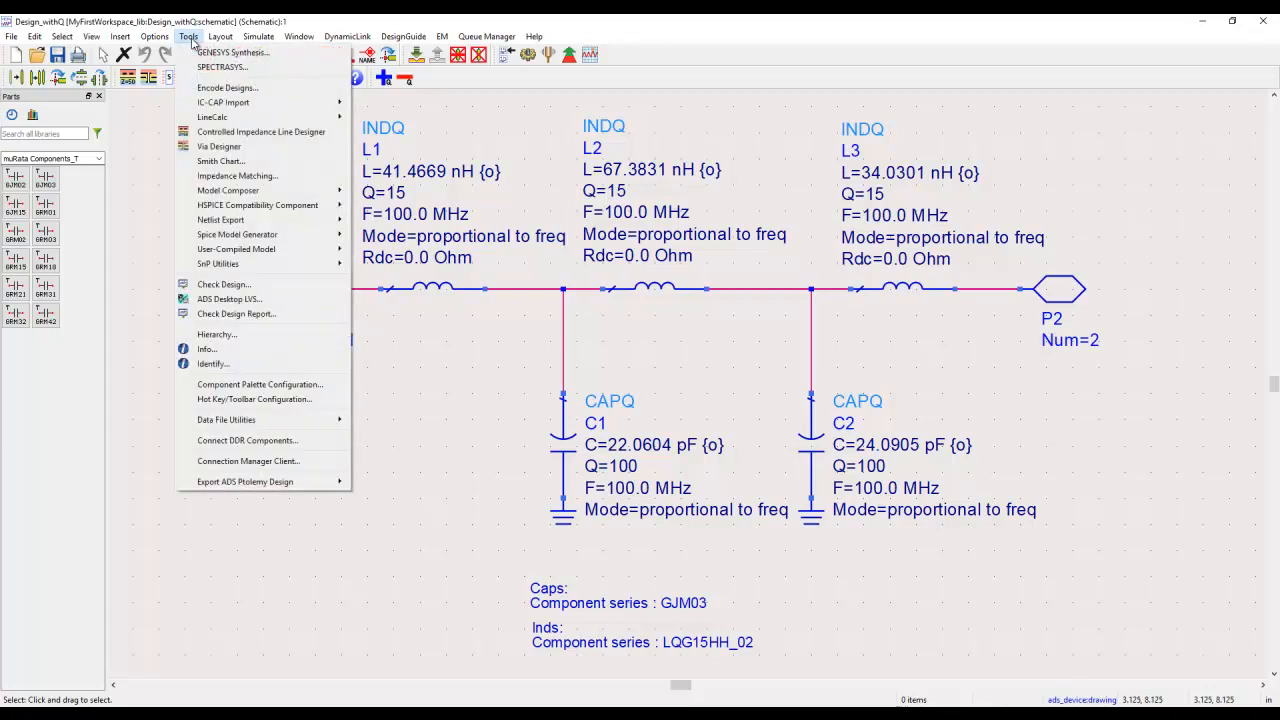
click(226, 88)
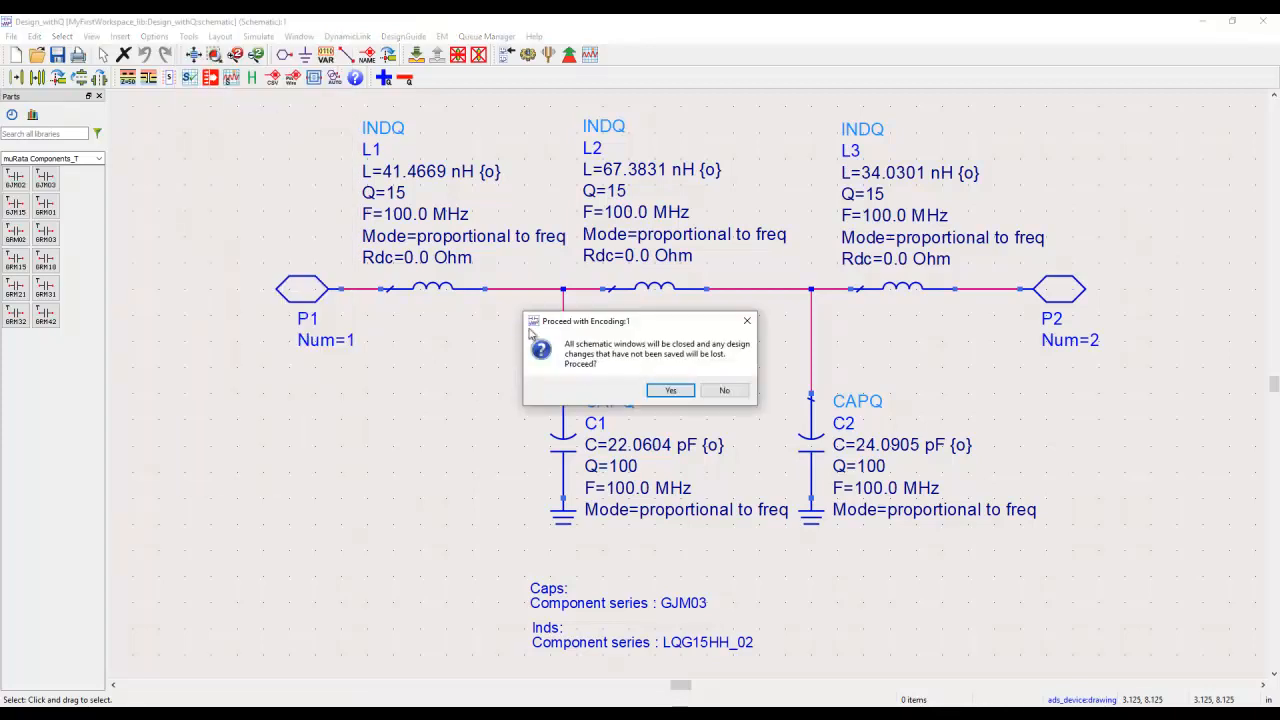
click(669, 390)
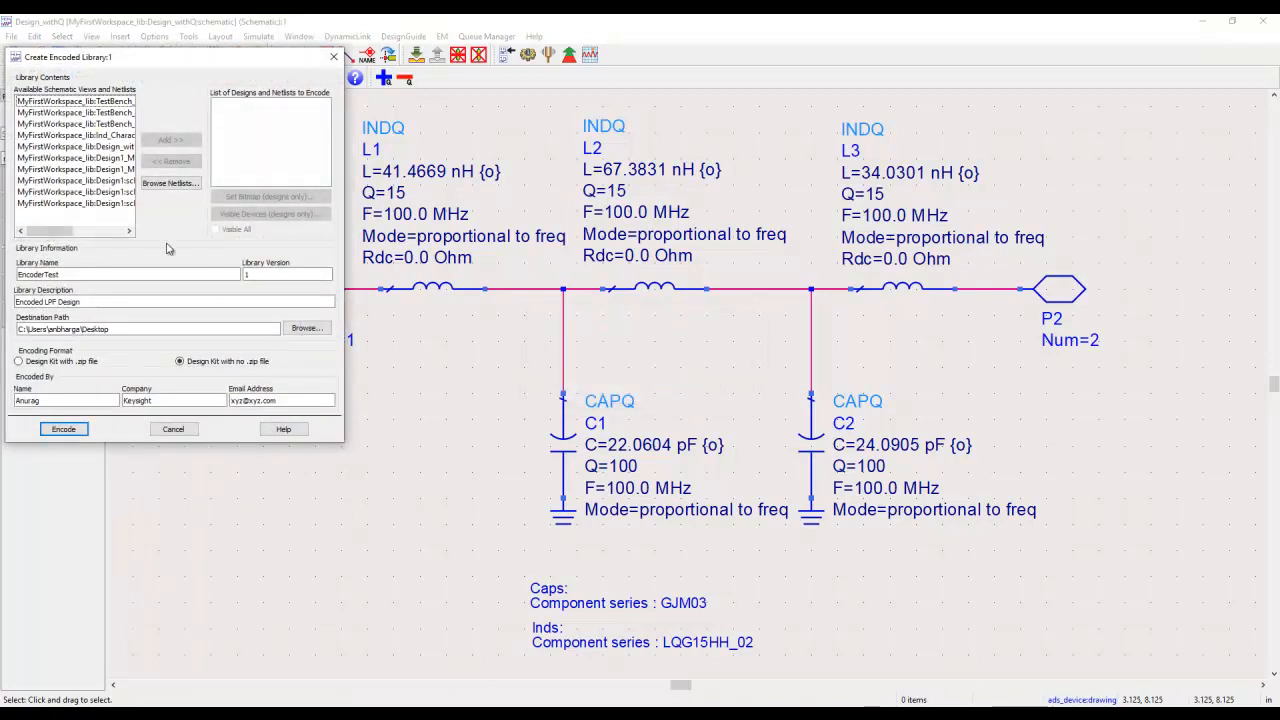
drag(344, 442, 537, 484)
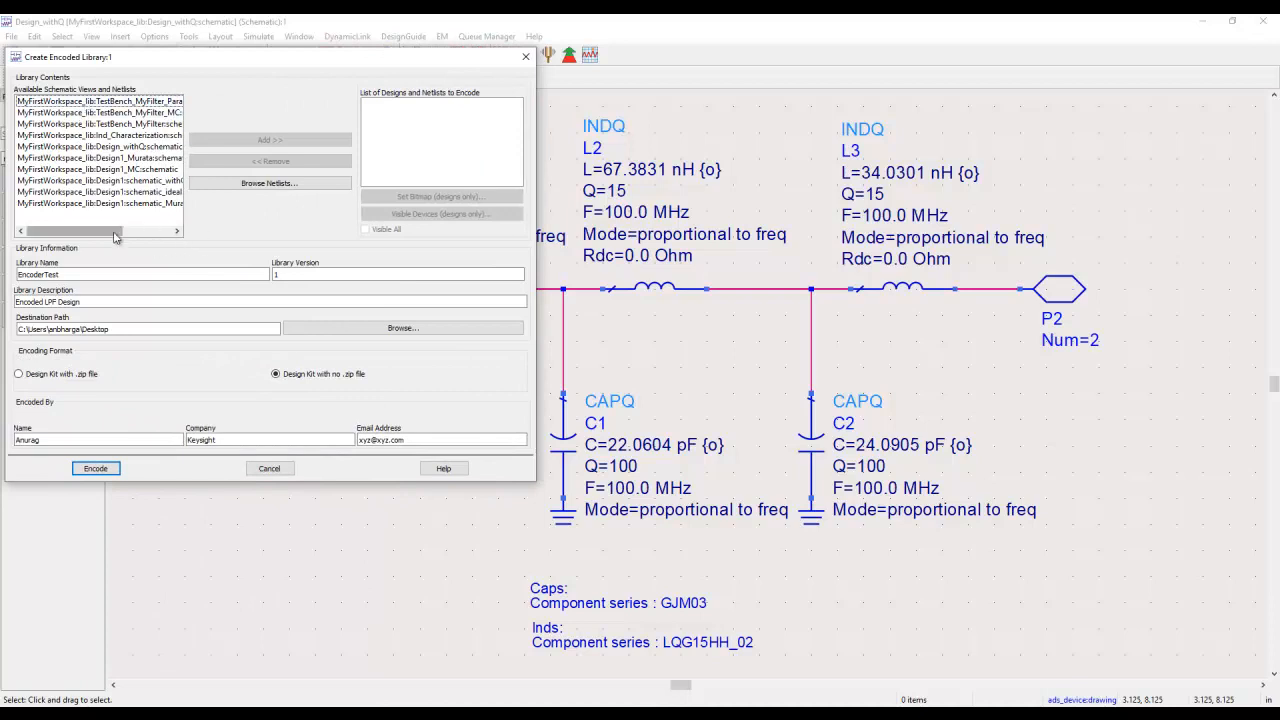
drag(113, 233, 140, 240)
click(105, 147)
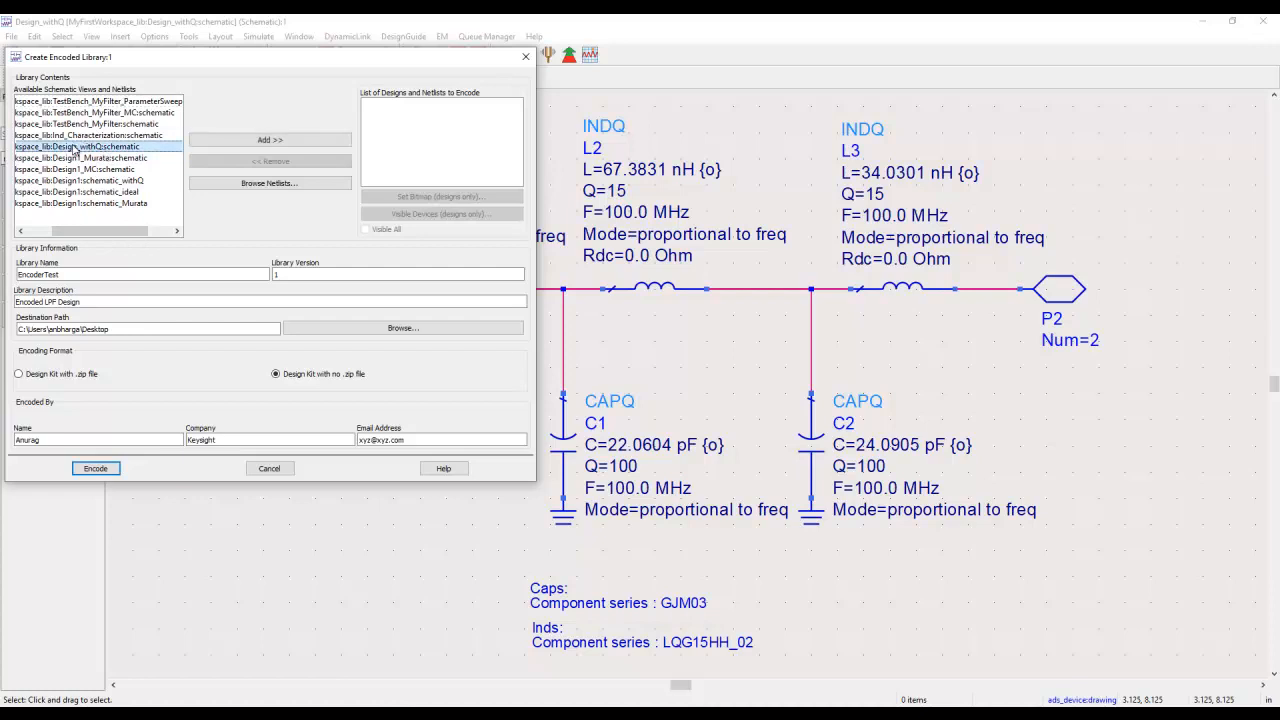
click(258, 140)
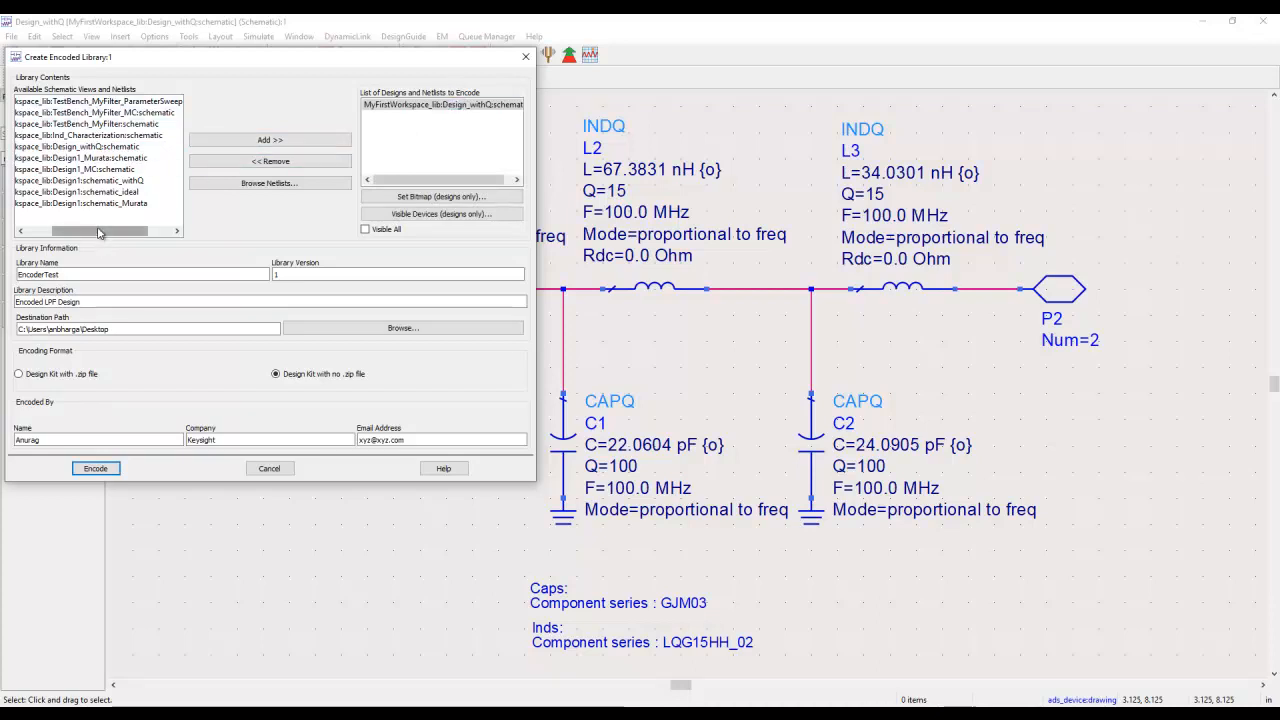
drag(98, 231, 137, 240)
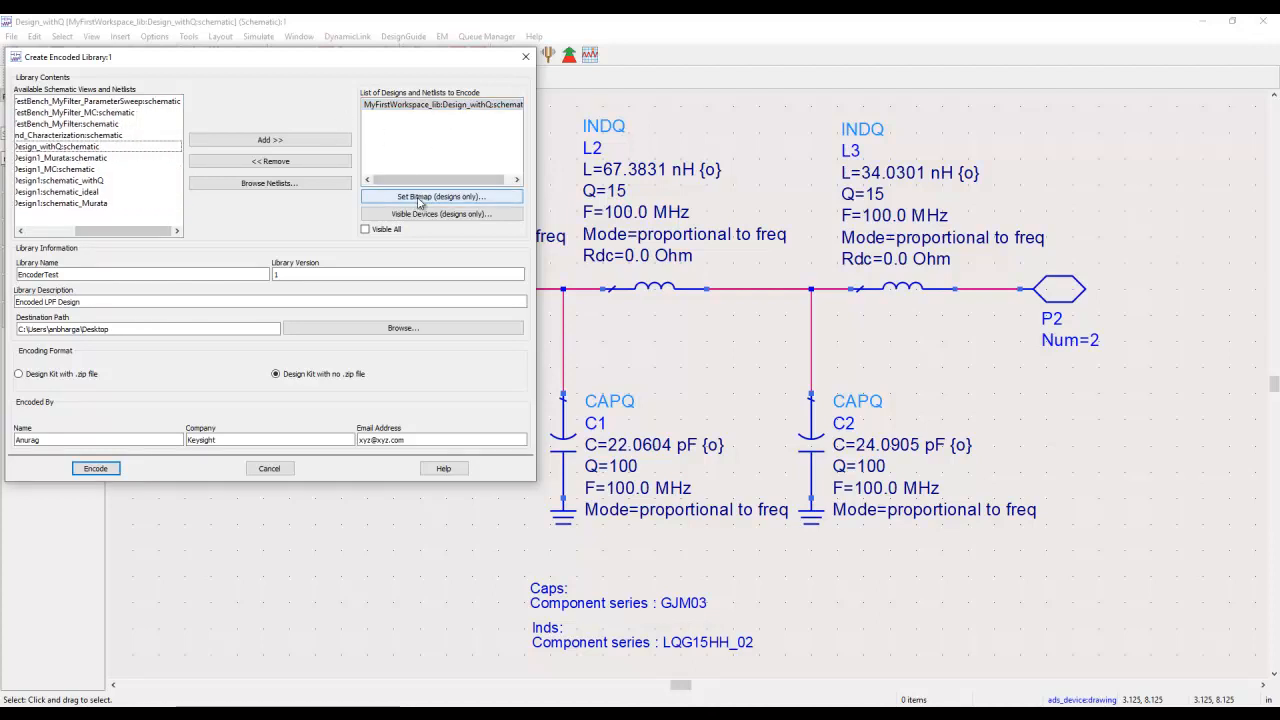
Step: Encode the listed design into the EncoderTest library as a design kit without a .zip file and dismiss the encoding status
drag(352, 62, 581, 129)
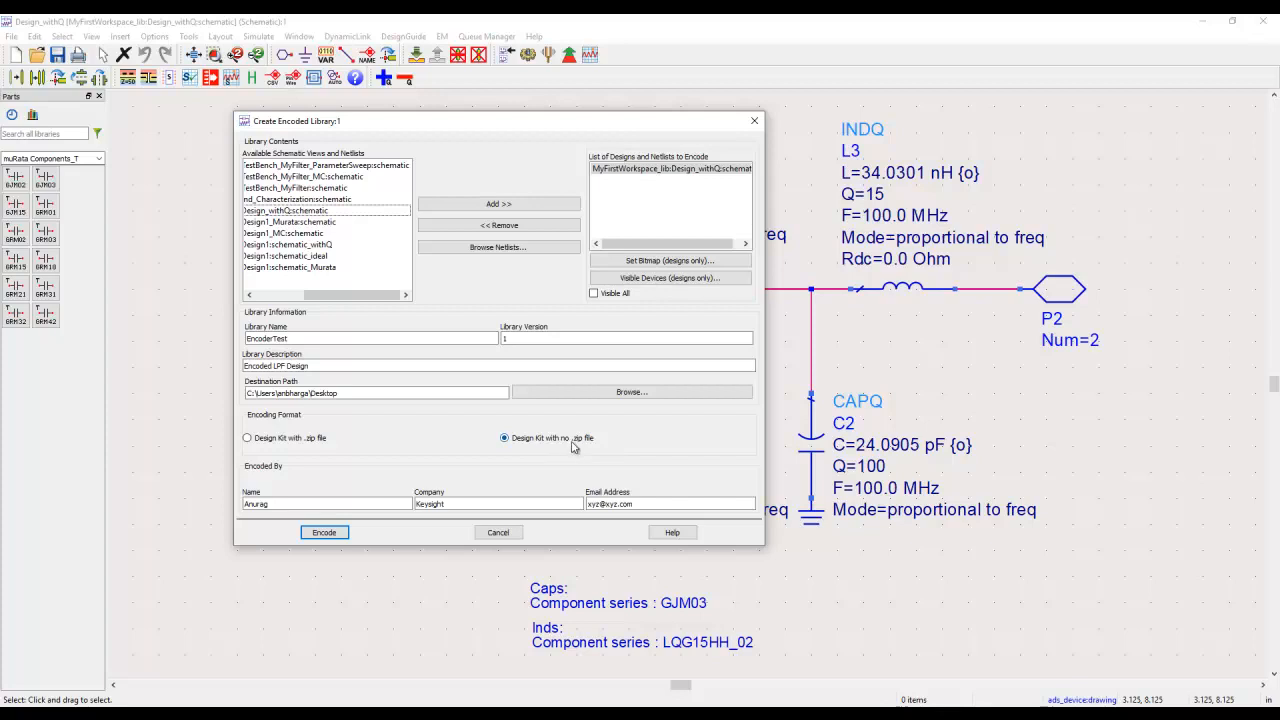
click(298, 505)
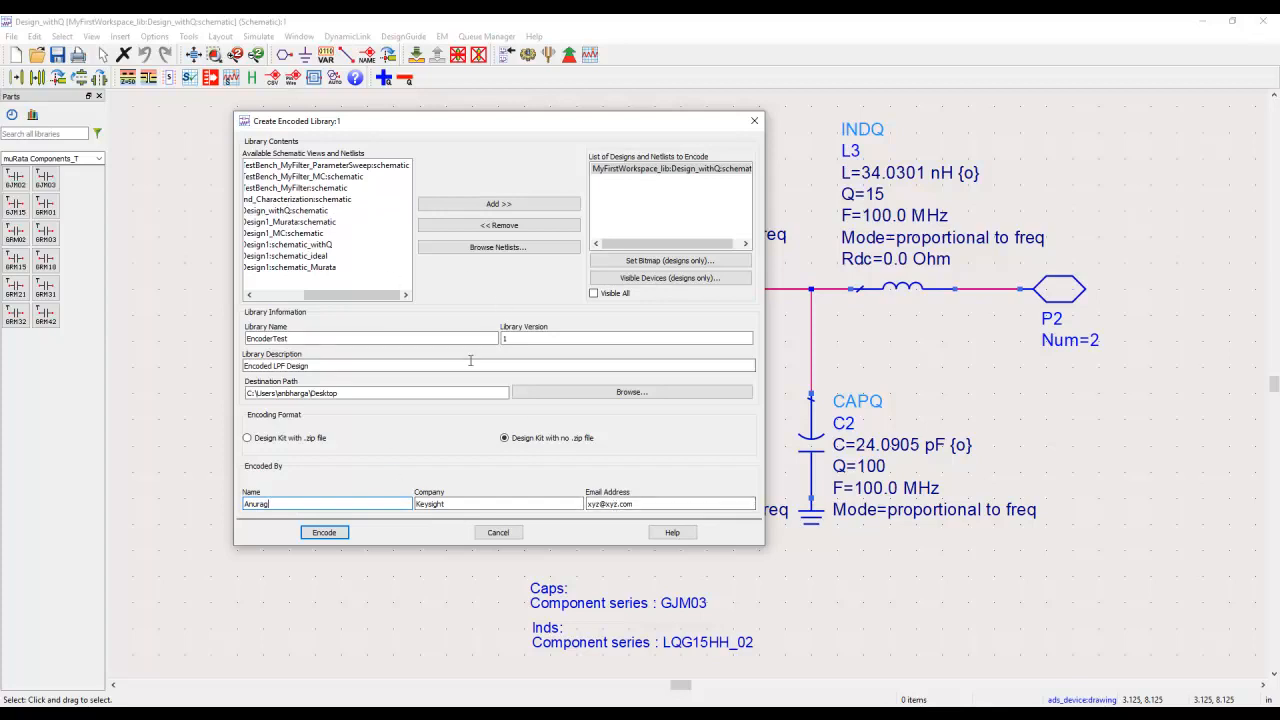
click(333, 529)
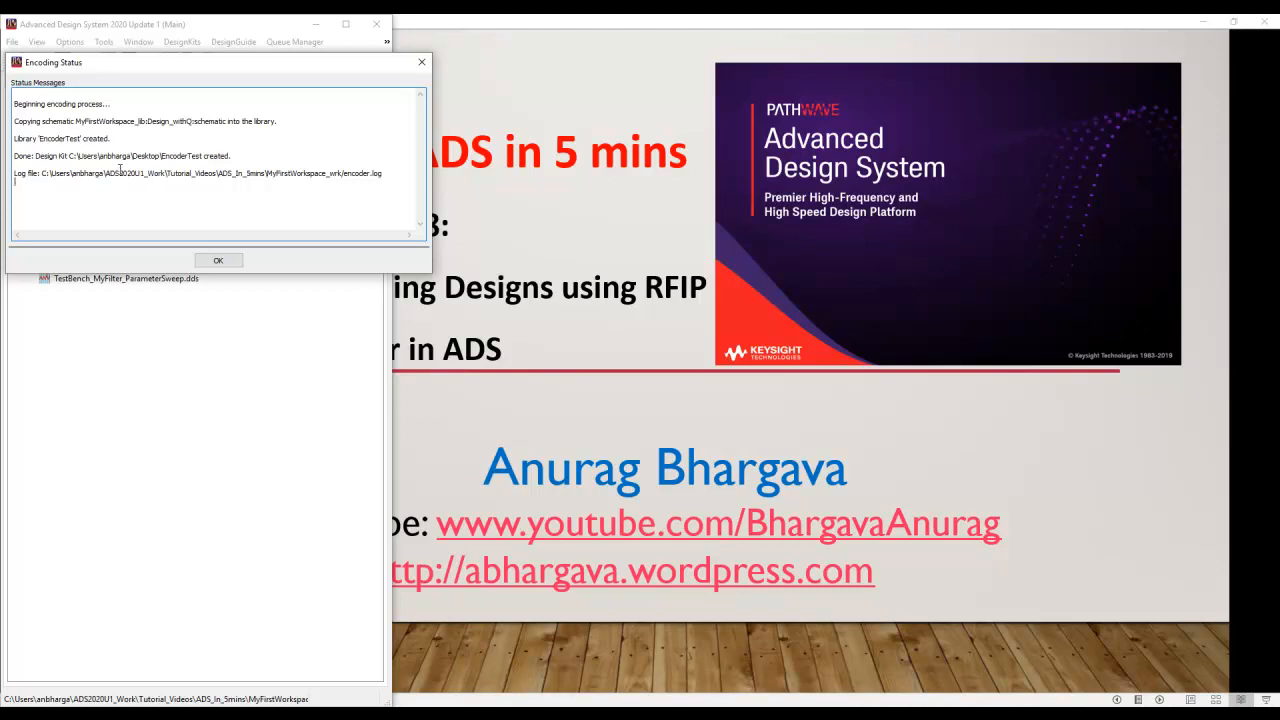
click(218, 260)
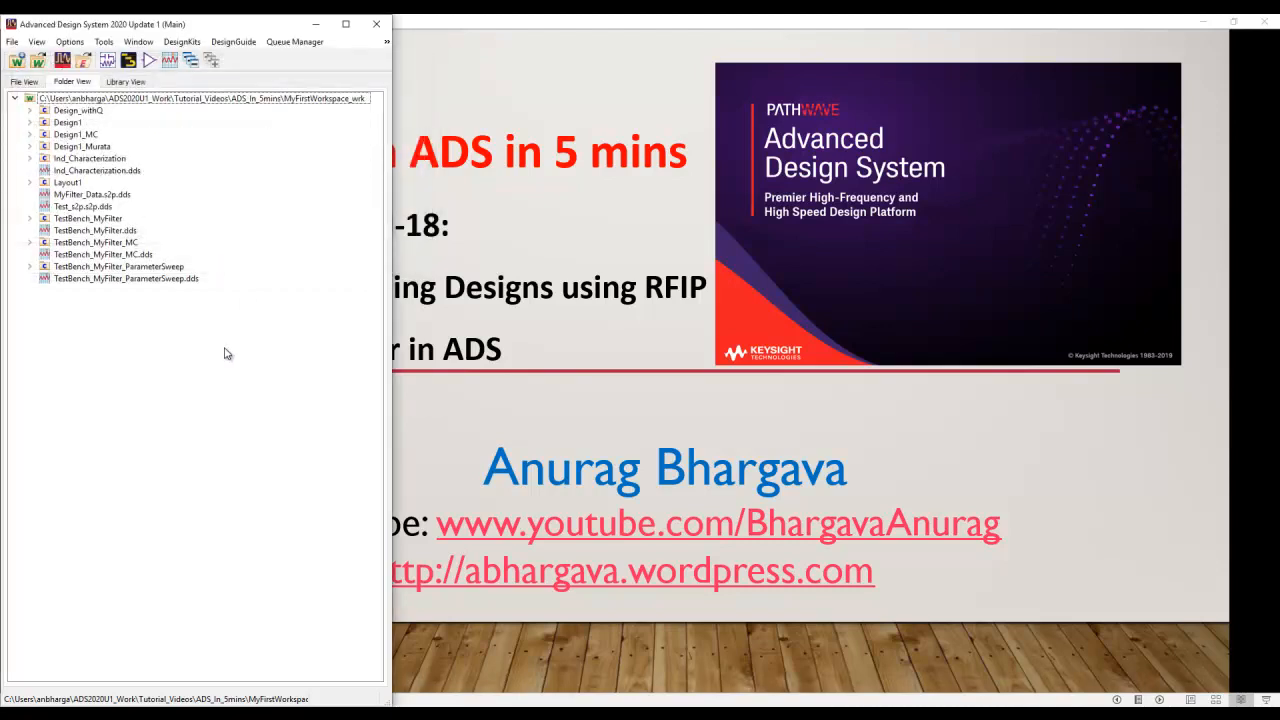
Step: Switch to File Explorer, open the EncoderTest folder on the Desktop and locate its lib.defs file
click(195, 714)
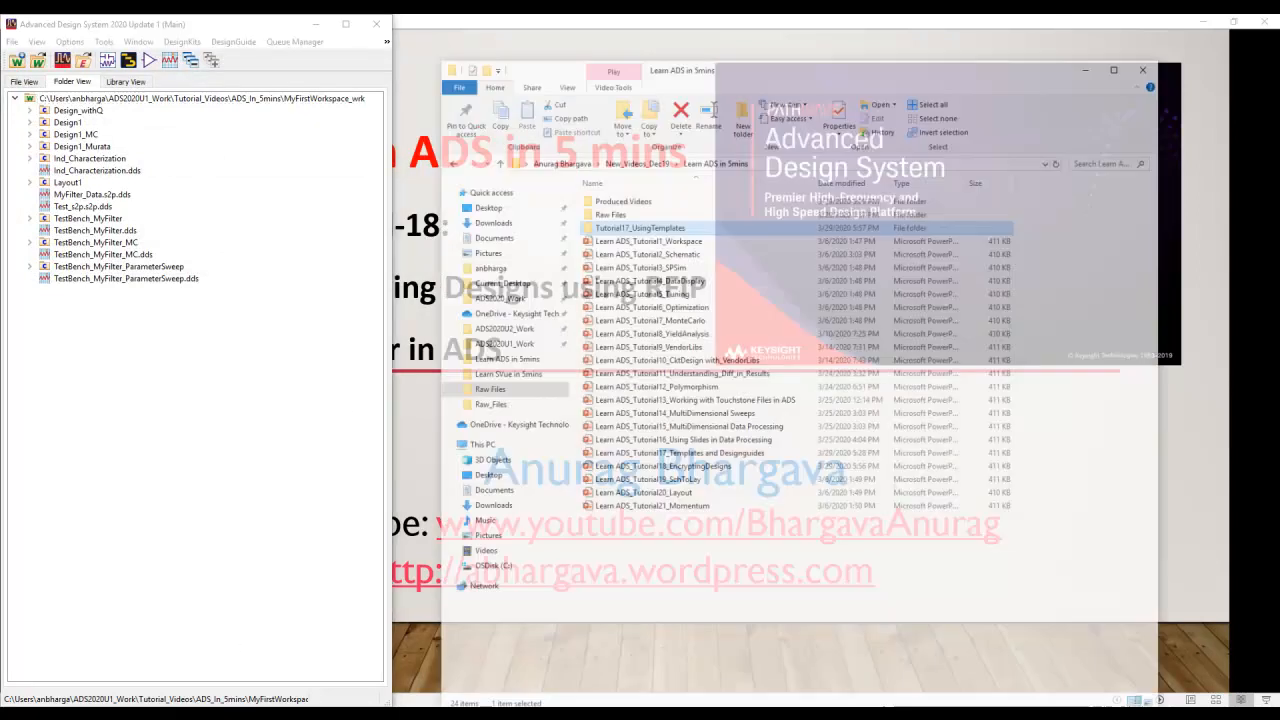
click(513, 170)
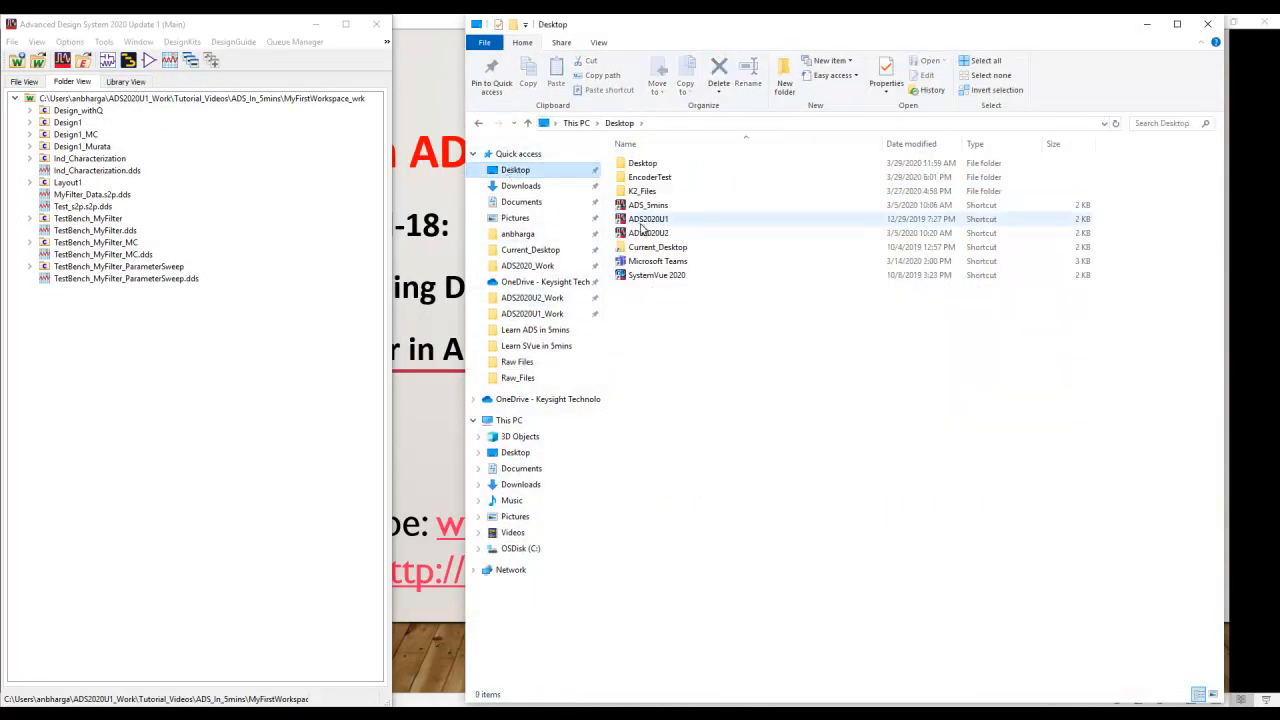
click(651, 179)
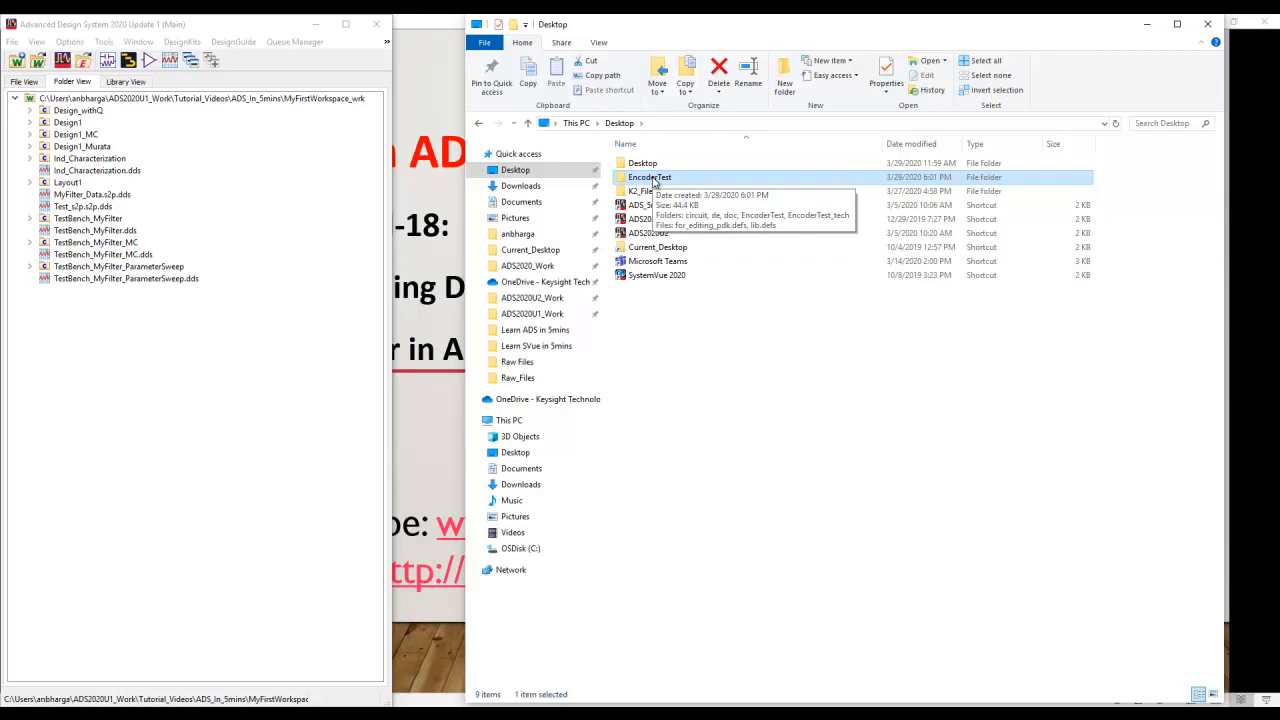
double_click(653, 180)
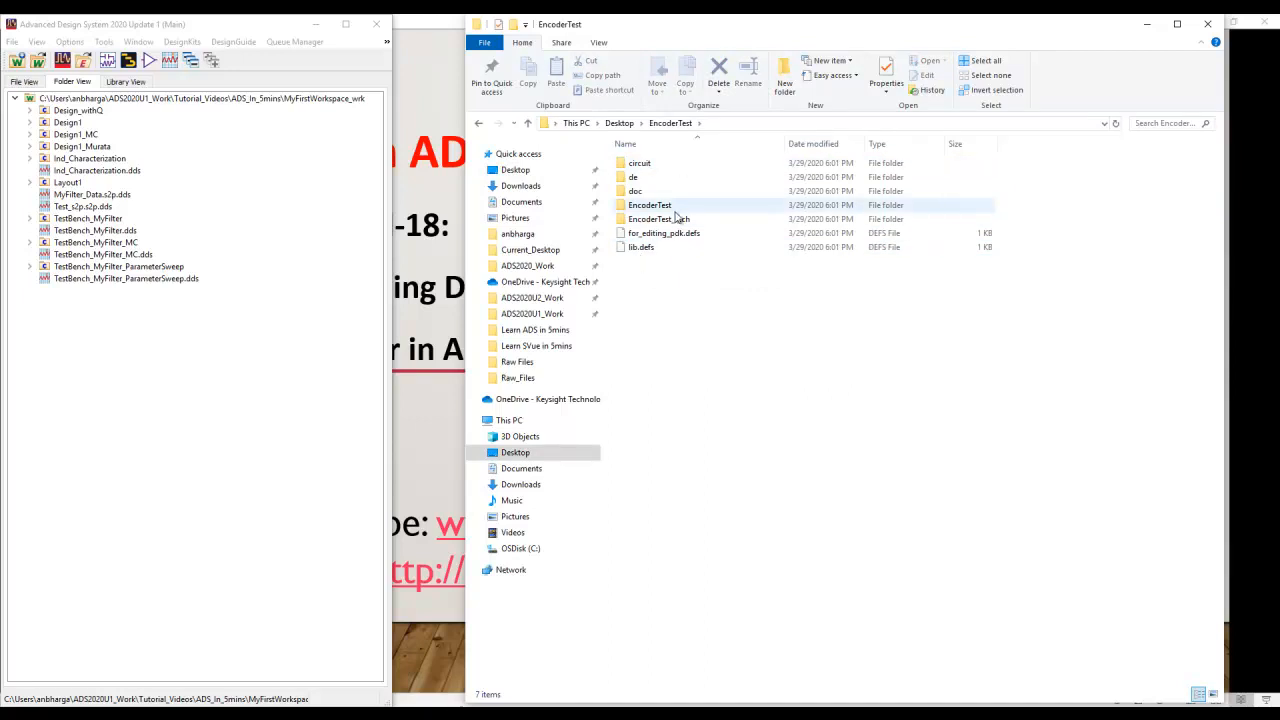
click(651, 255)
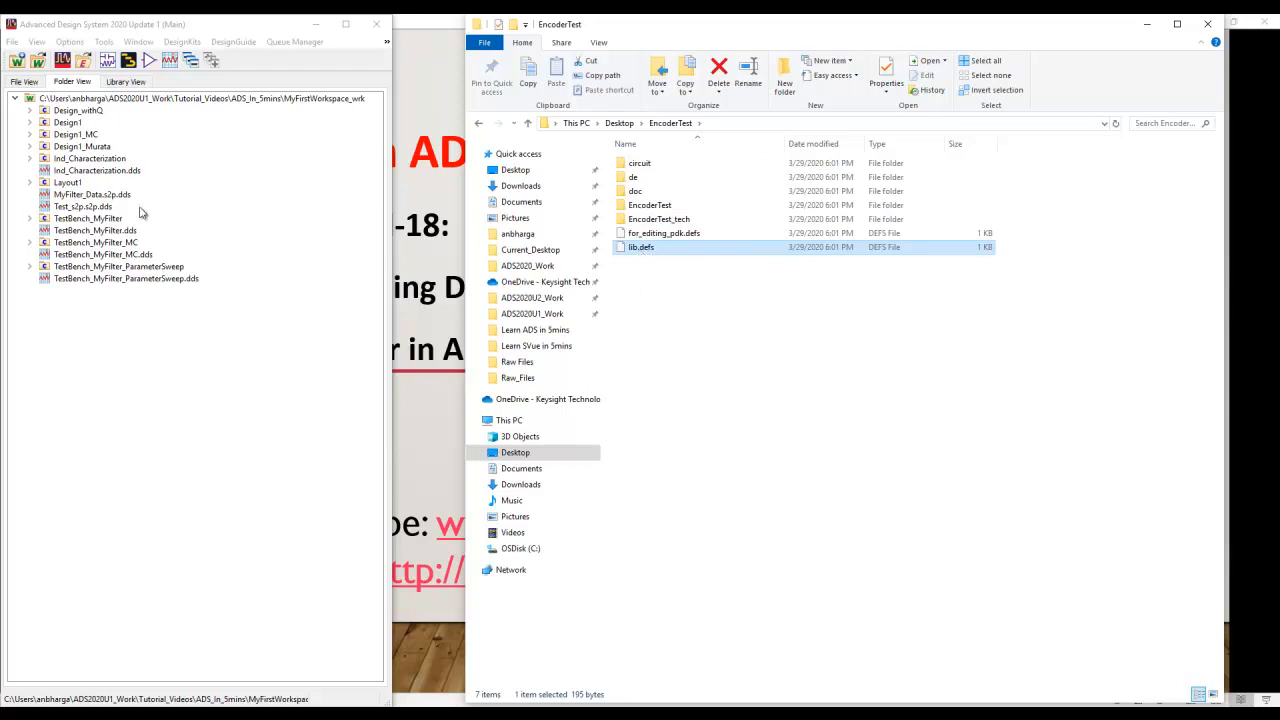
Step: Switch back to the ADS main window and add the lib.defs library definition file from Desktop\EncoderTest to the workspace libraries
click(178, 349)
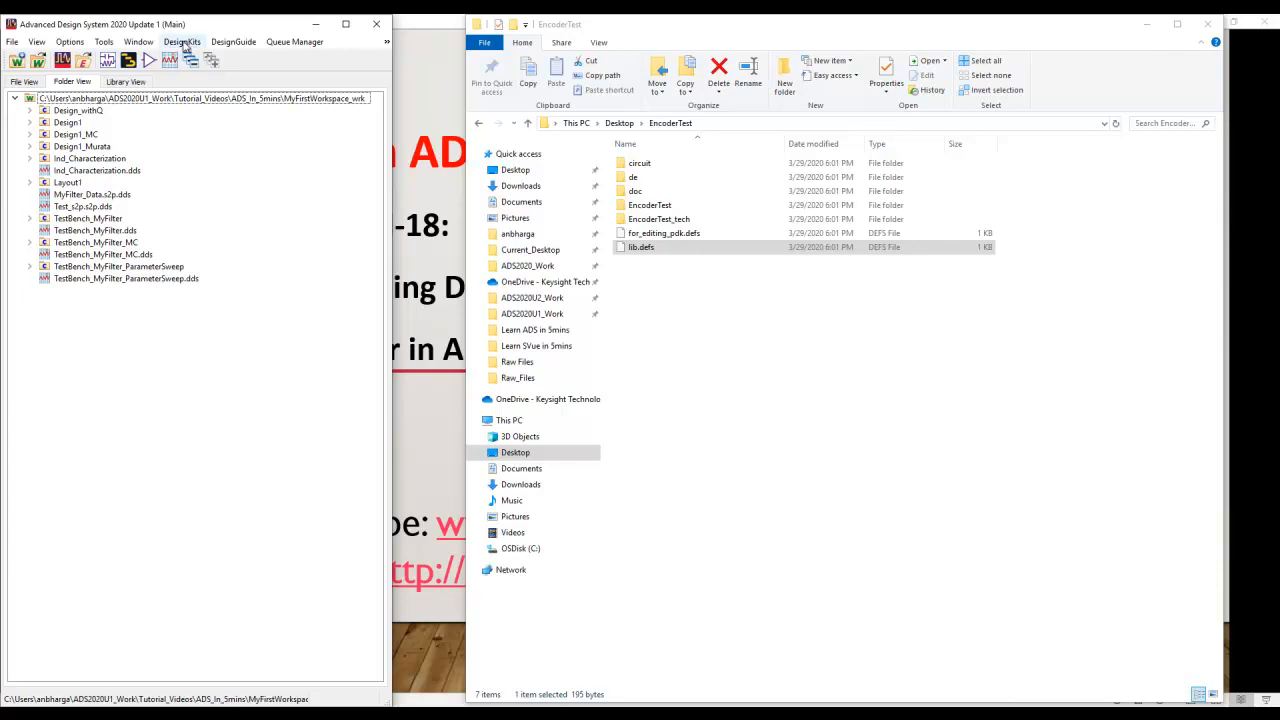
click(181, 42)
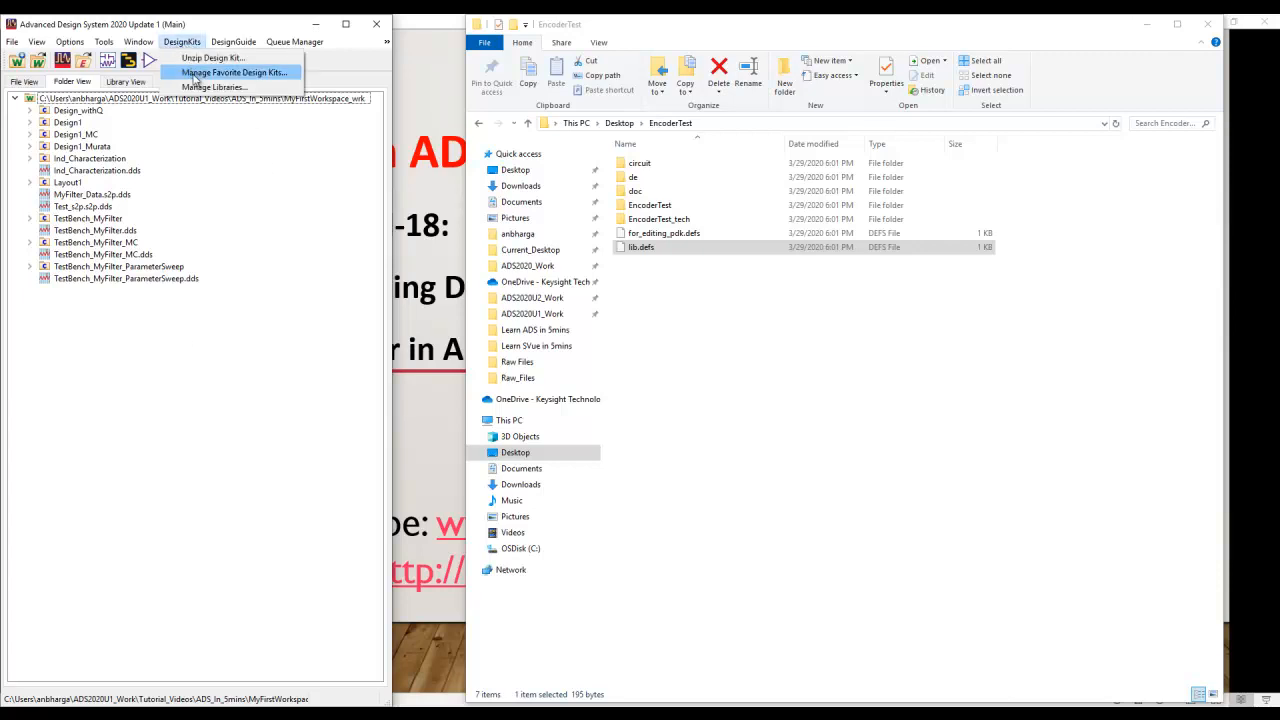
click(201, 88)
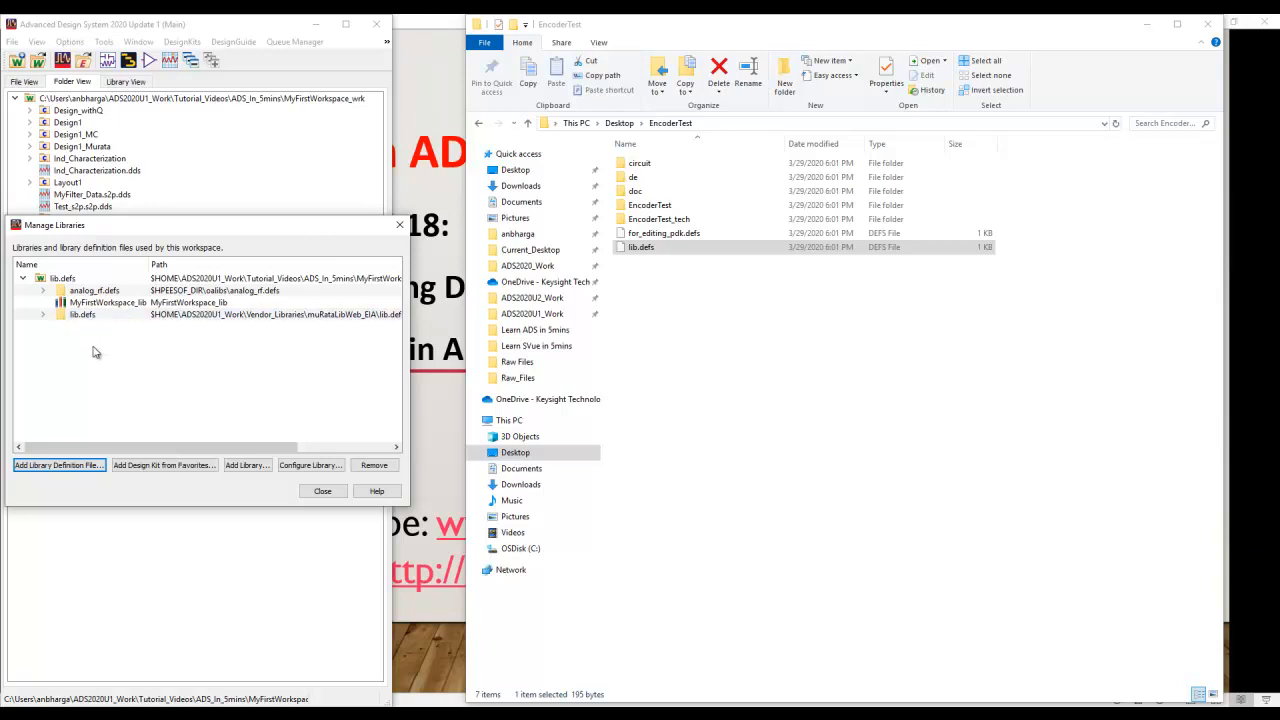
click(80, 466)
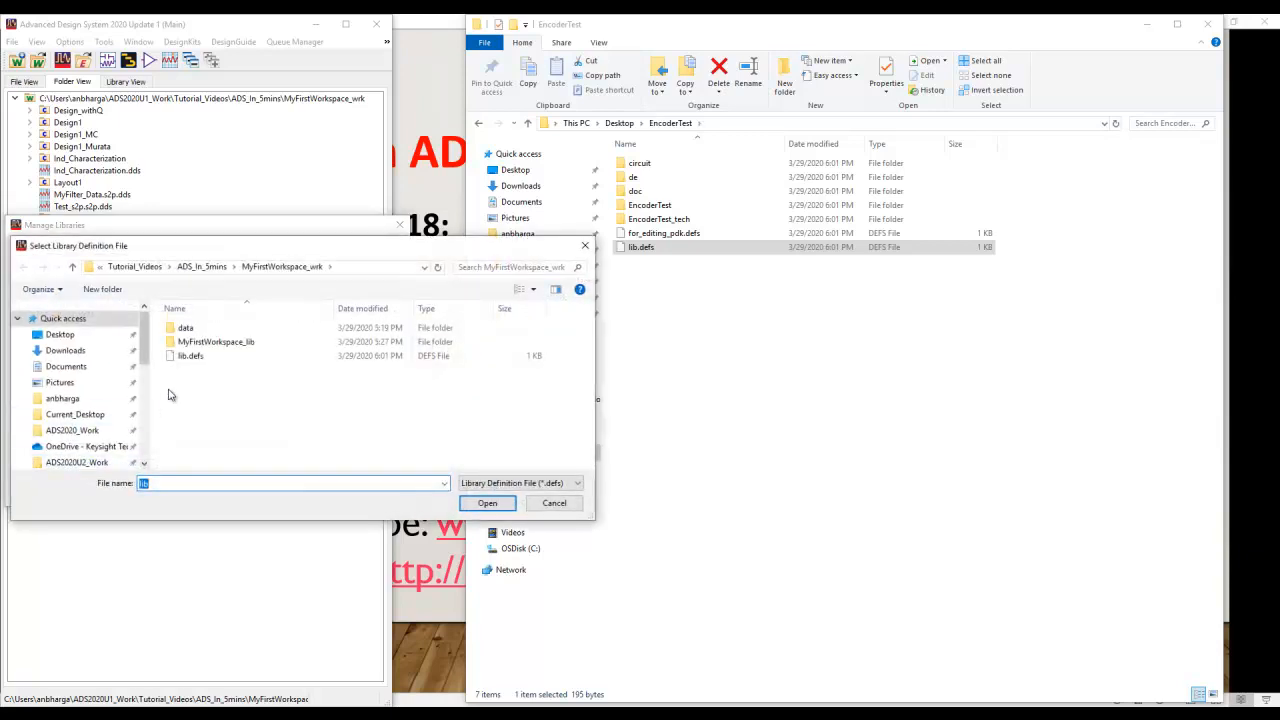
click(60, 334)
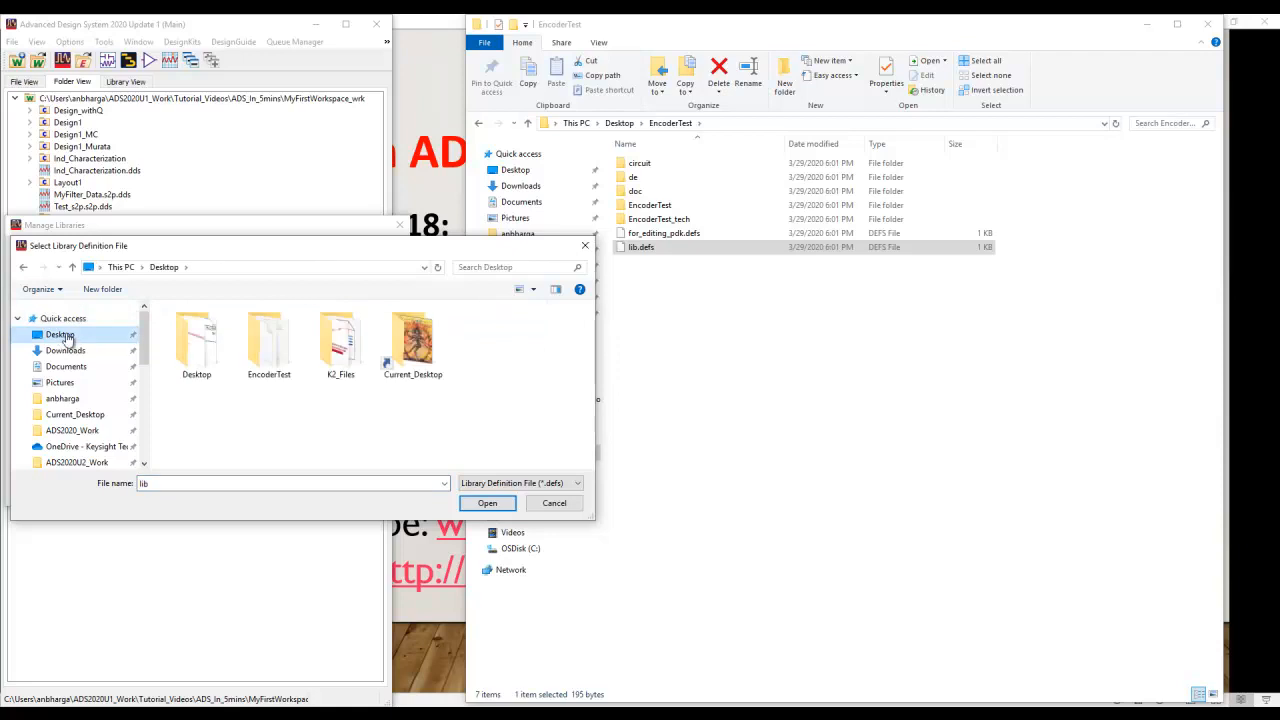
double_click(268, 365)
click(192, 413)
click(482, 506)
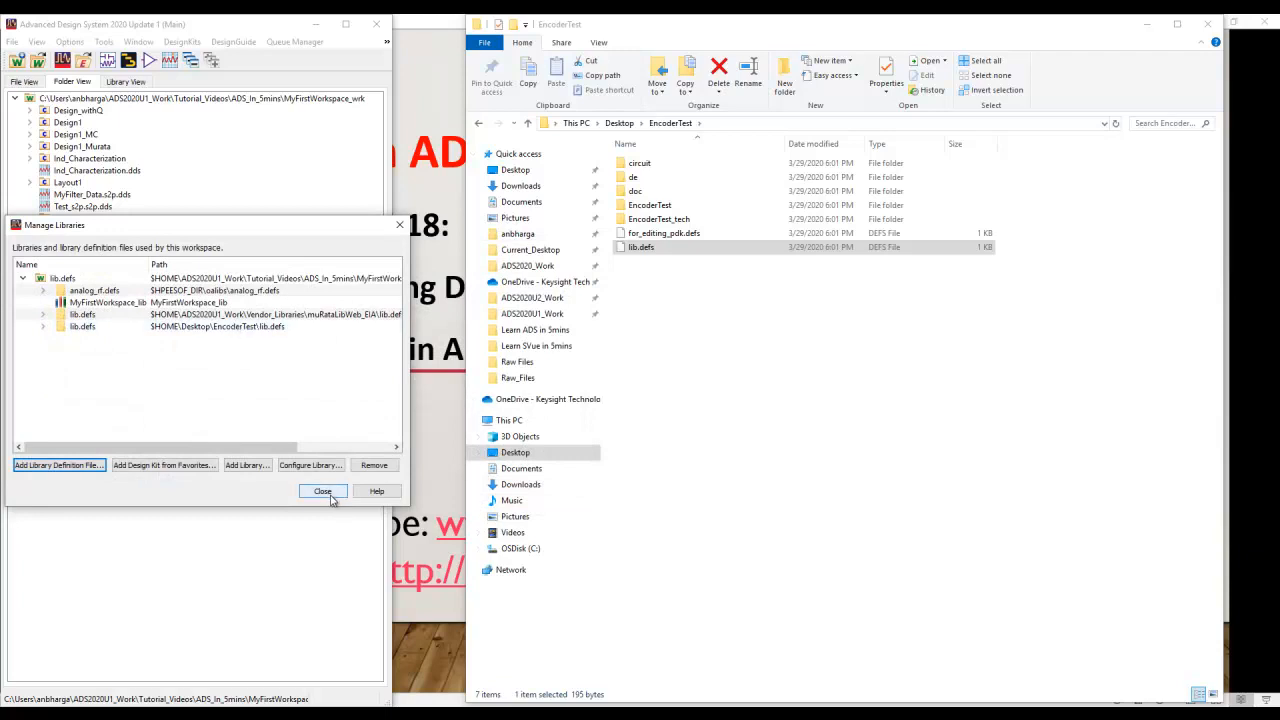
click(328, 494)
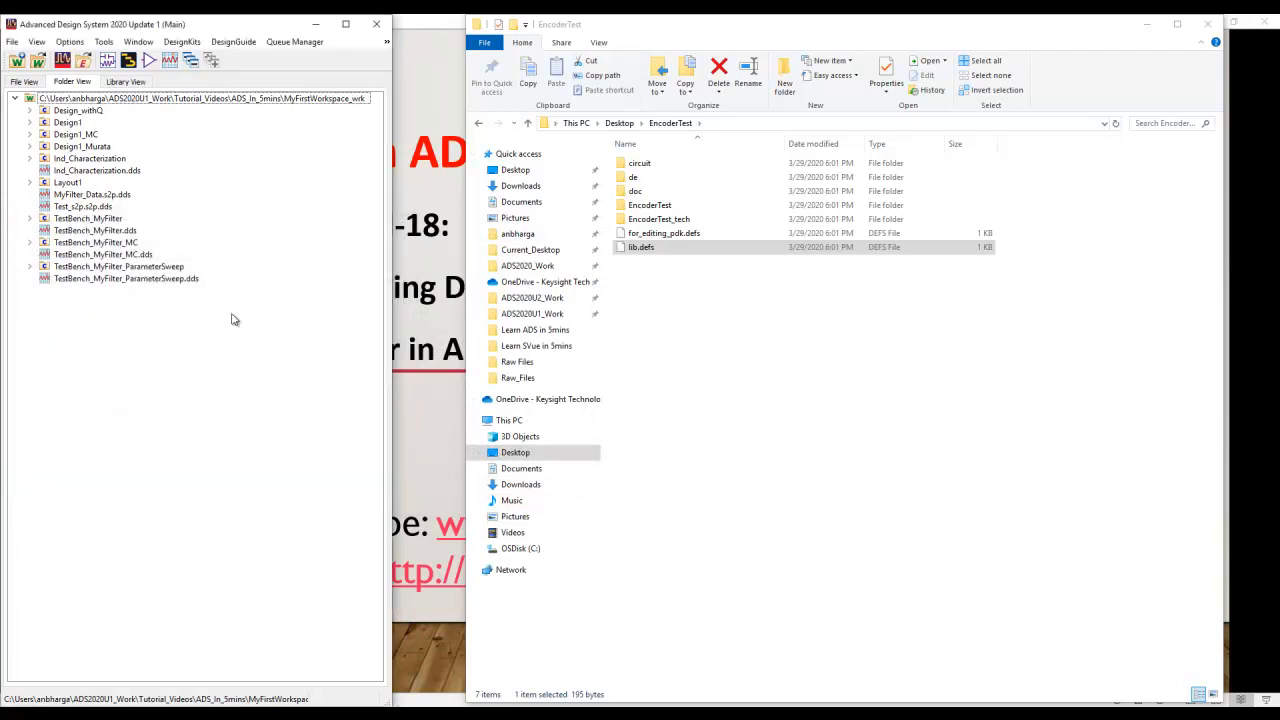
Step: Create a new schematic and place one encoded Design_withQ component from the EncoderTest palette on it
click(108, 61)
click(196, 401)
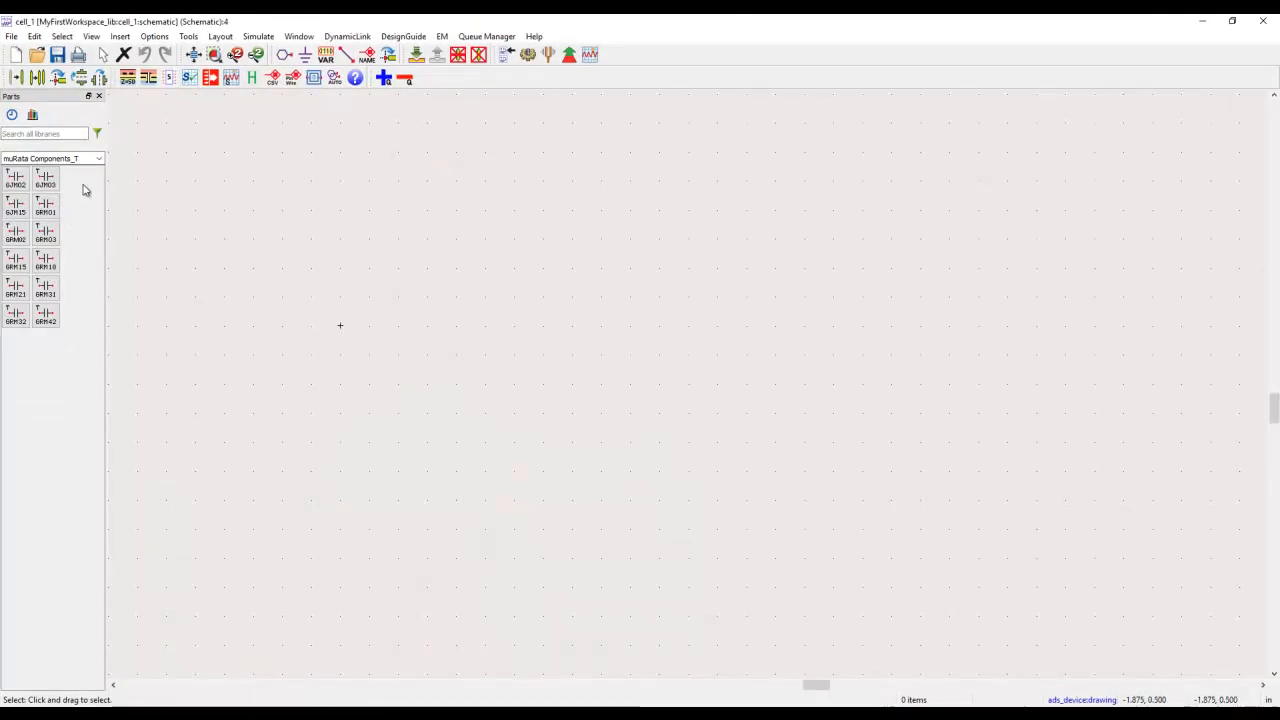
click(99, 158)
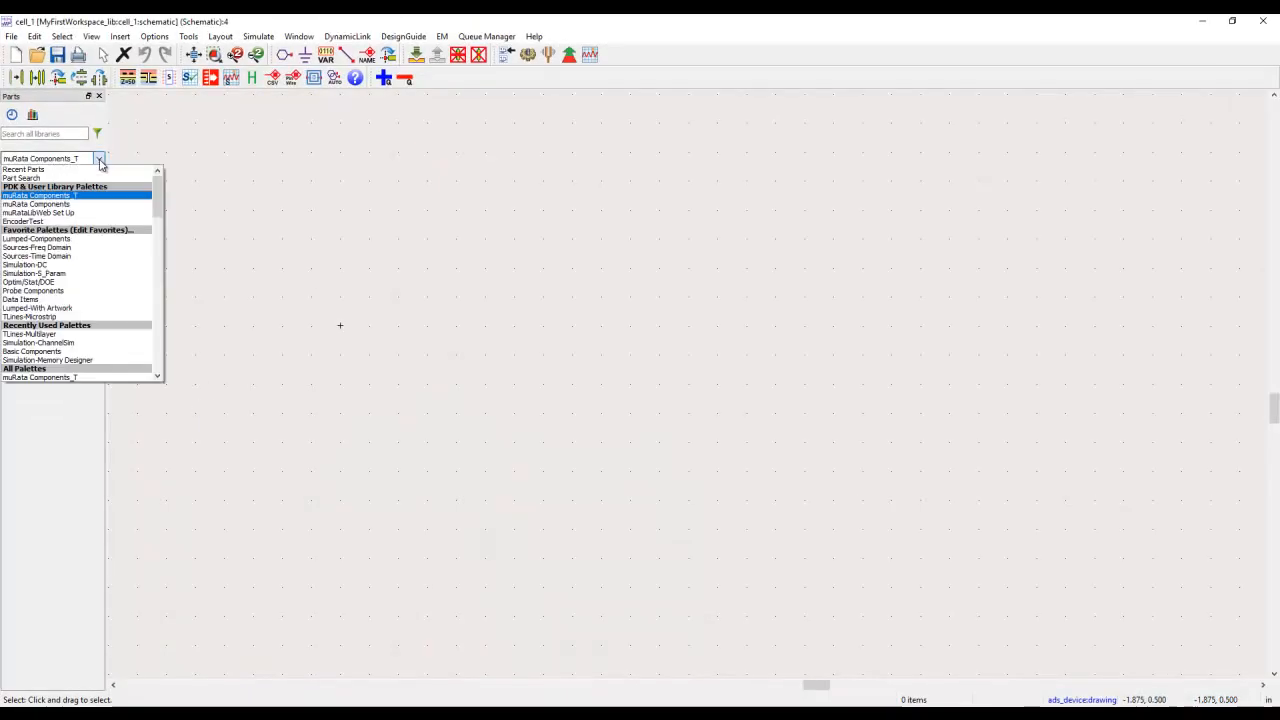
click(29, 221)
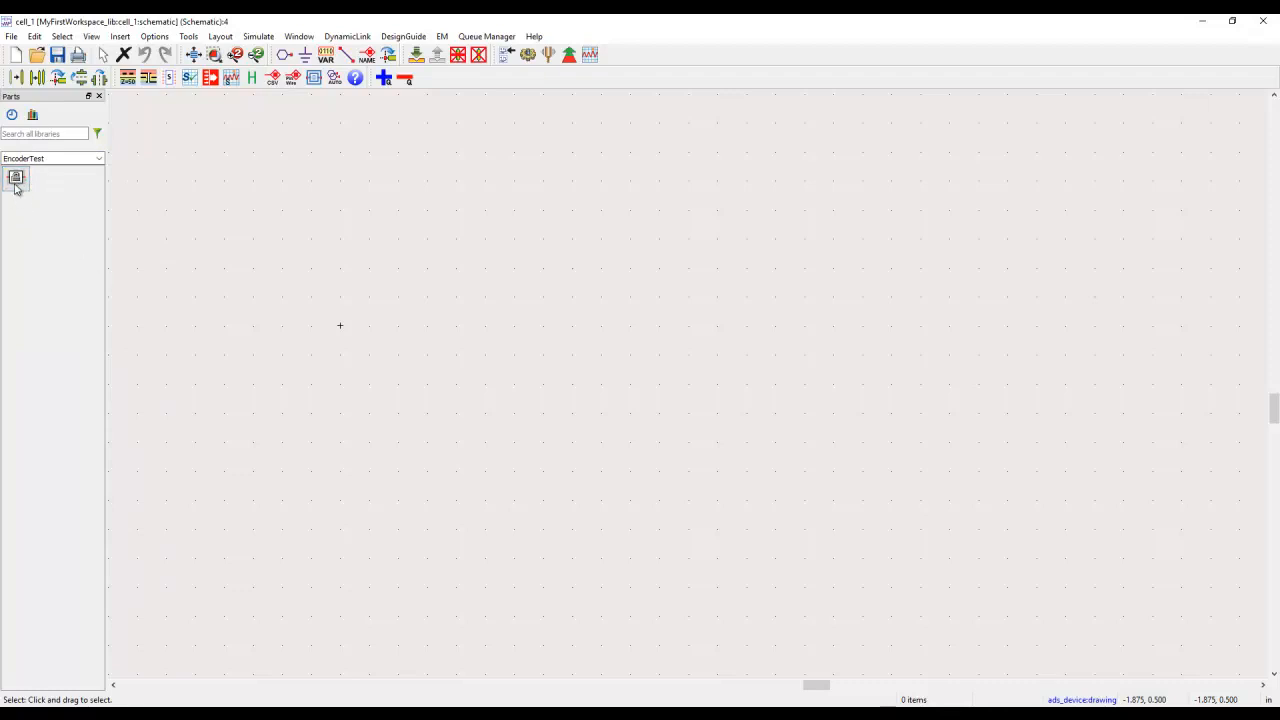
click(15, 180)
click(500, 282)
key(Escape)
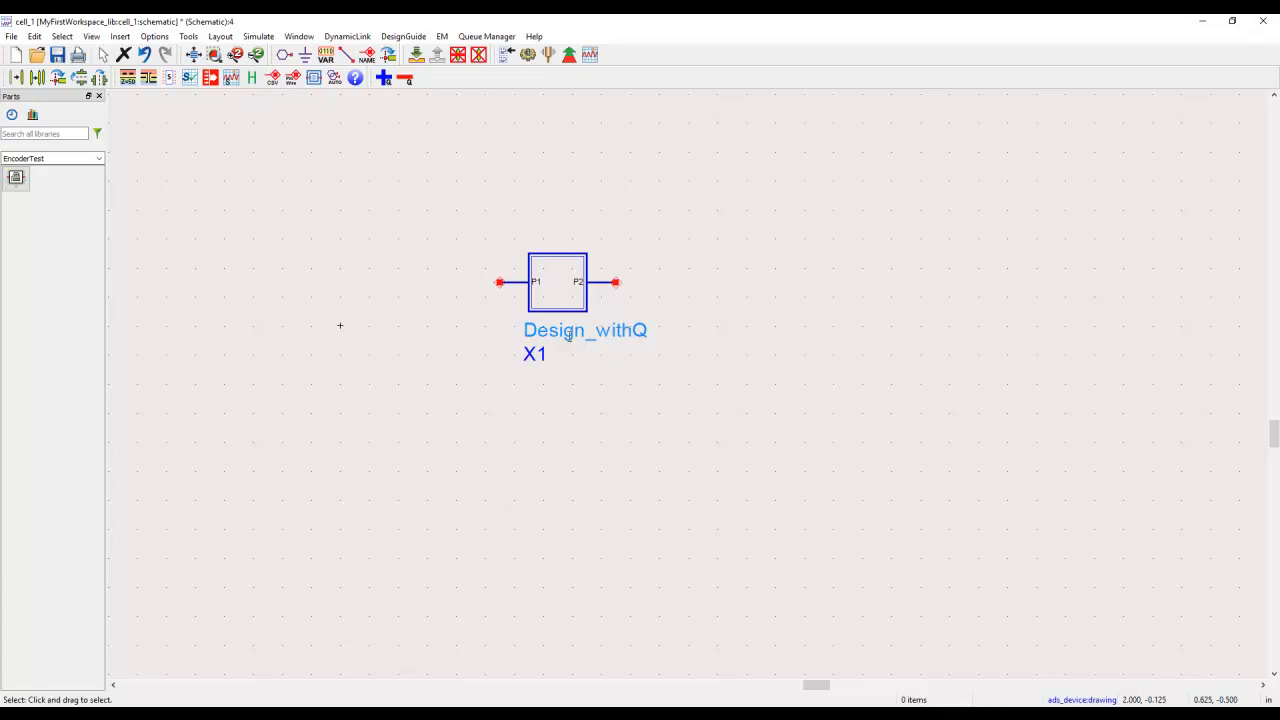
Step: Try to push into the Design_withQ instance's hierarchy and close the message list
click(564, 295)
click(416, 56)
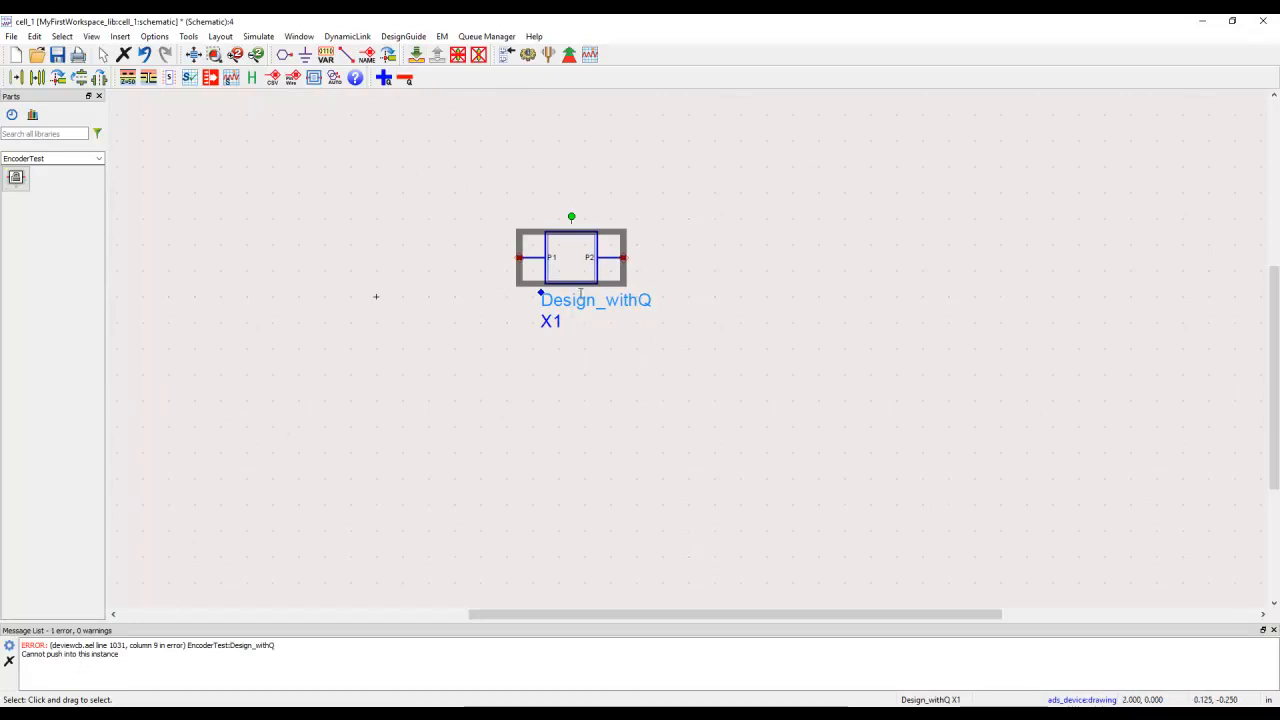
click(1273, 631)
Step: Insert the user_templates:SPSim_withOpt schematic template, placing its two terminations on either side of the Design_withQ block
click(117, 36)
click(121, 51)
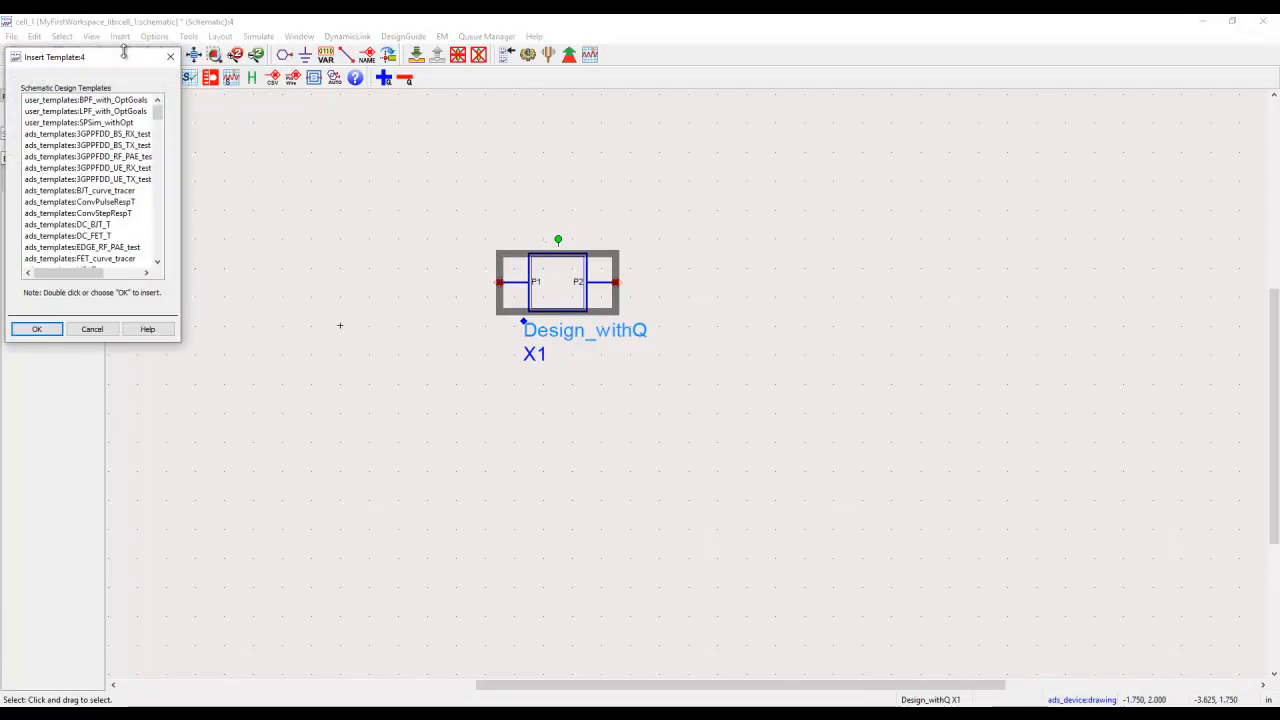
click(110, 122)
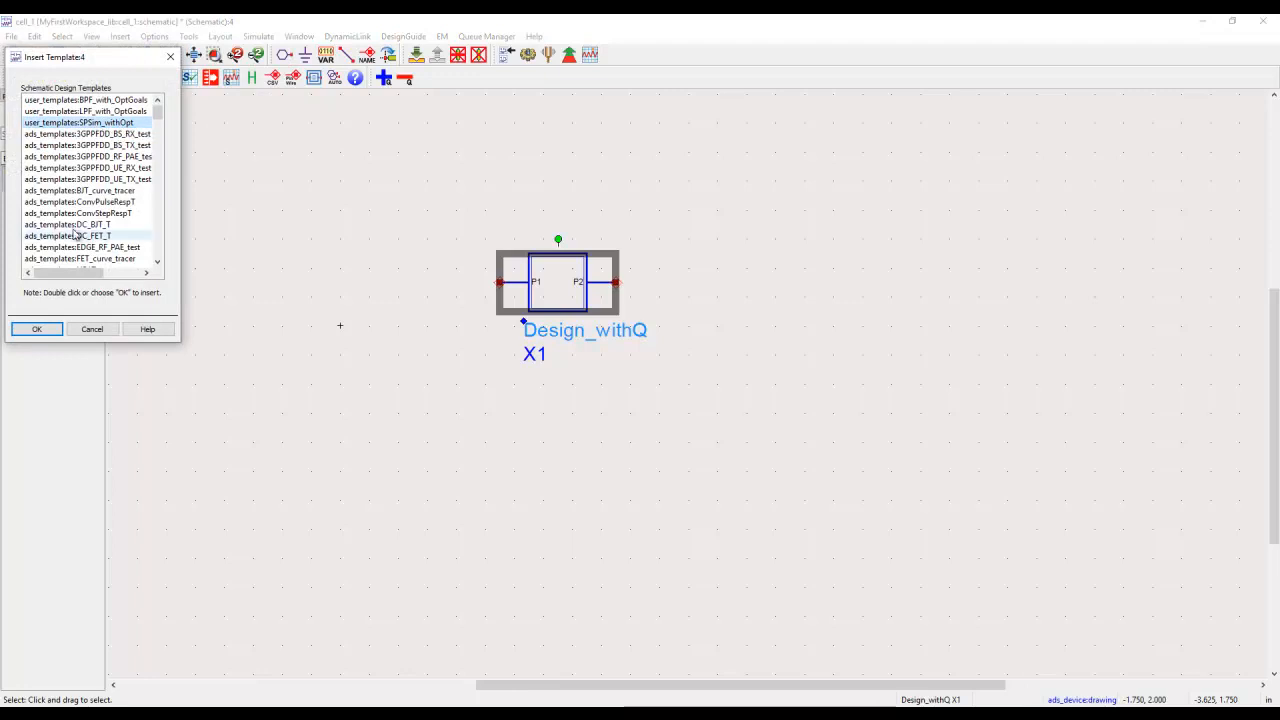
click(36, 329)
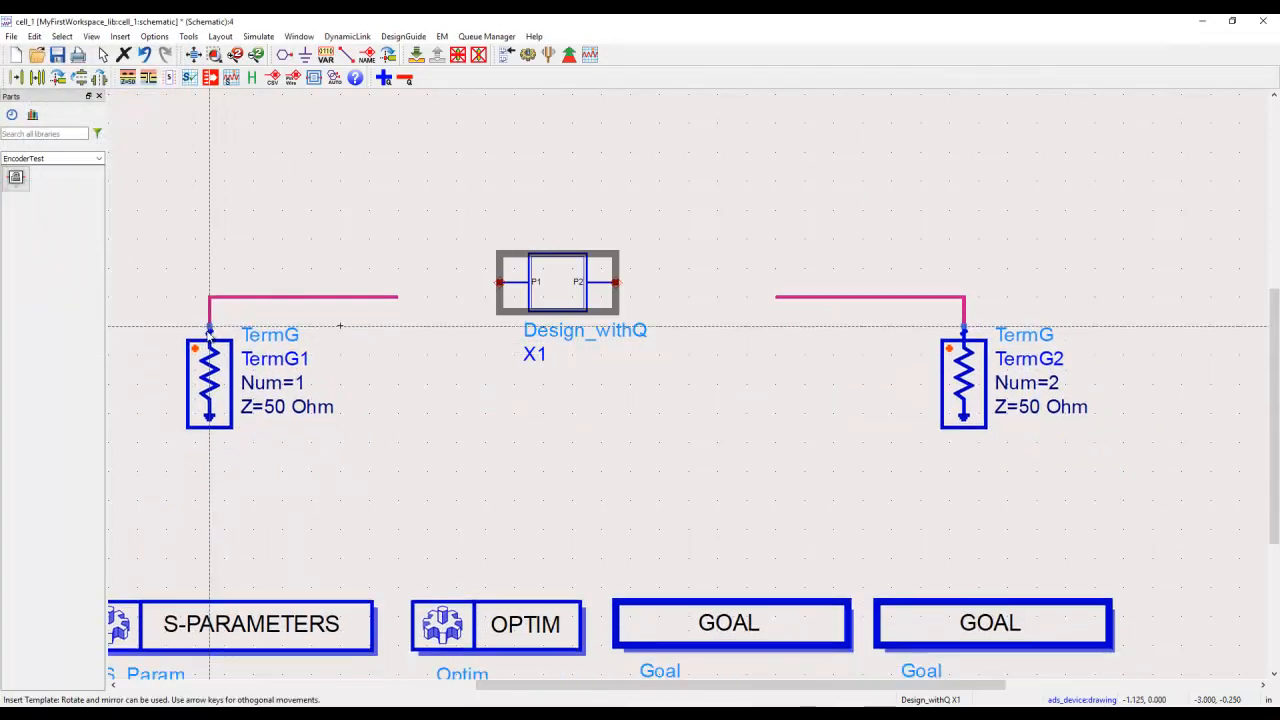
click(209, 312)
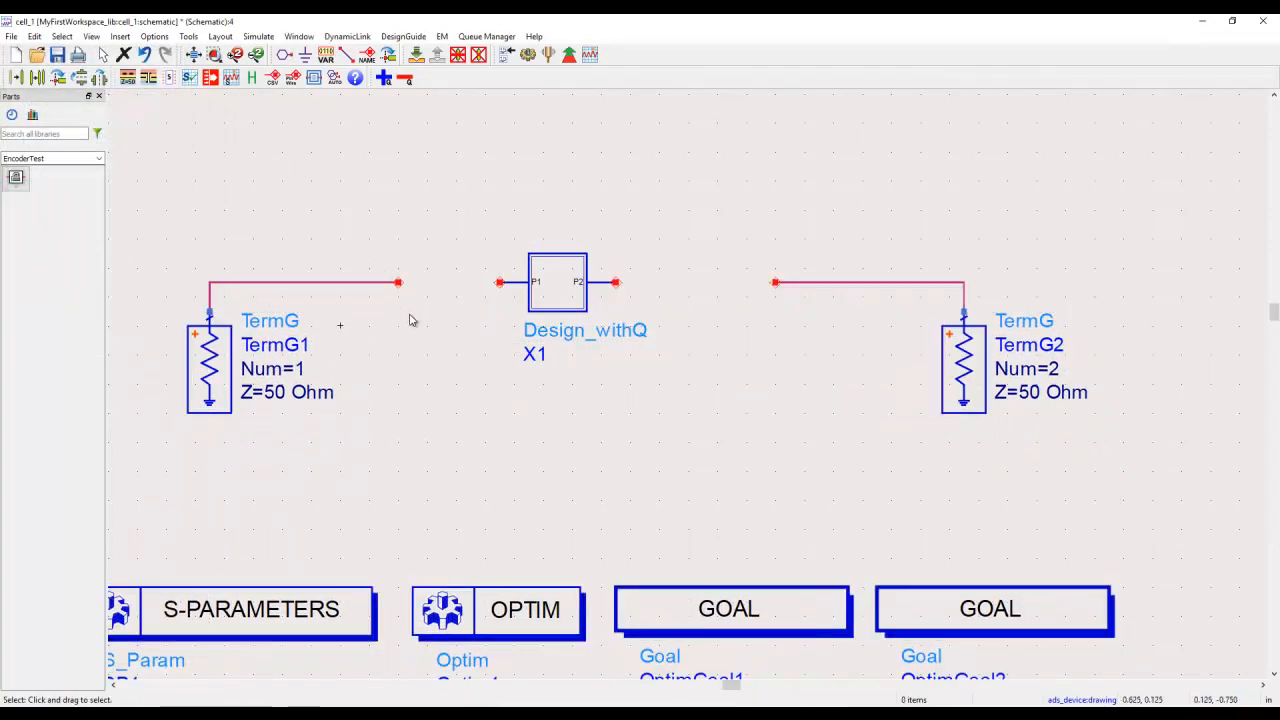
Step: Connect the TermG1 and TermG2 wires to pins P1 and P2 of Design_withQ and simulate the circuit
drag(398, 282, 499, 282)
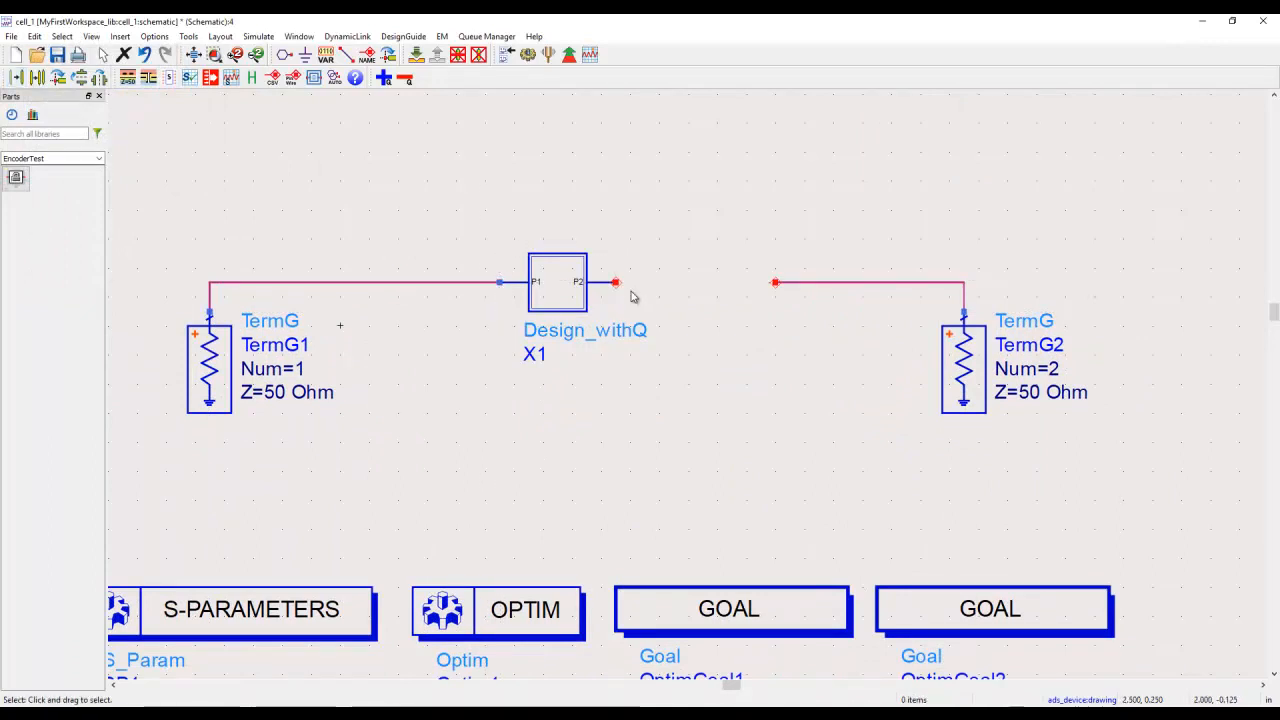
drag(775, 283, 616, 283)
click(195, 55)
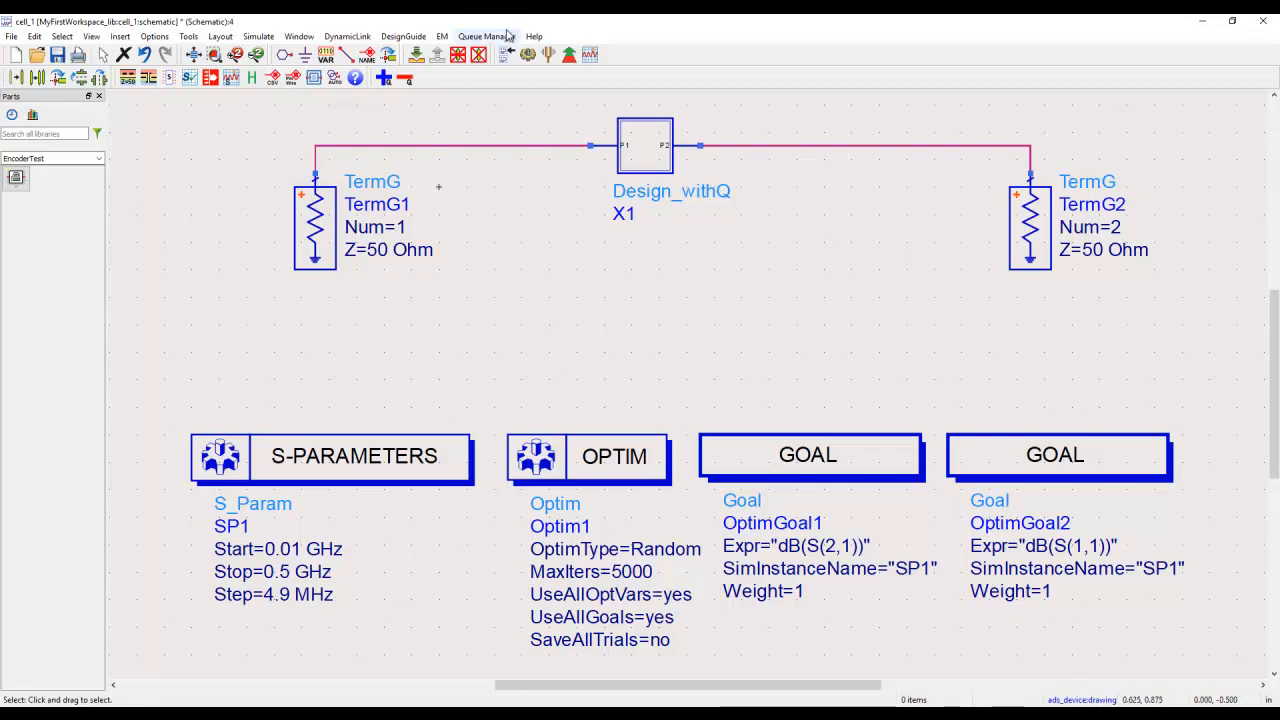
click(528, 54)
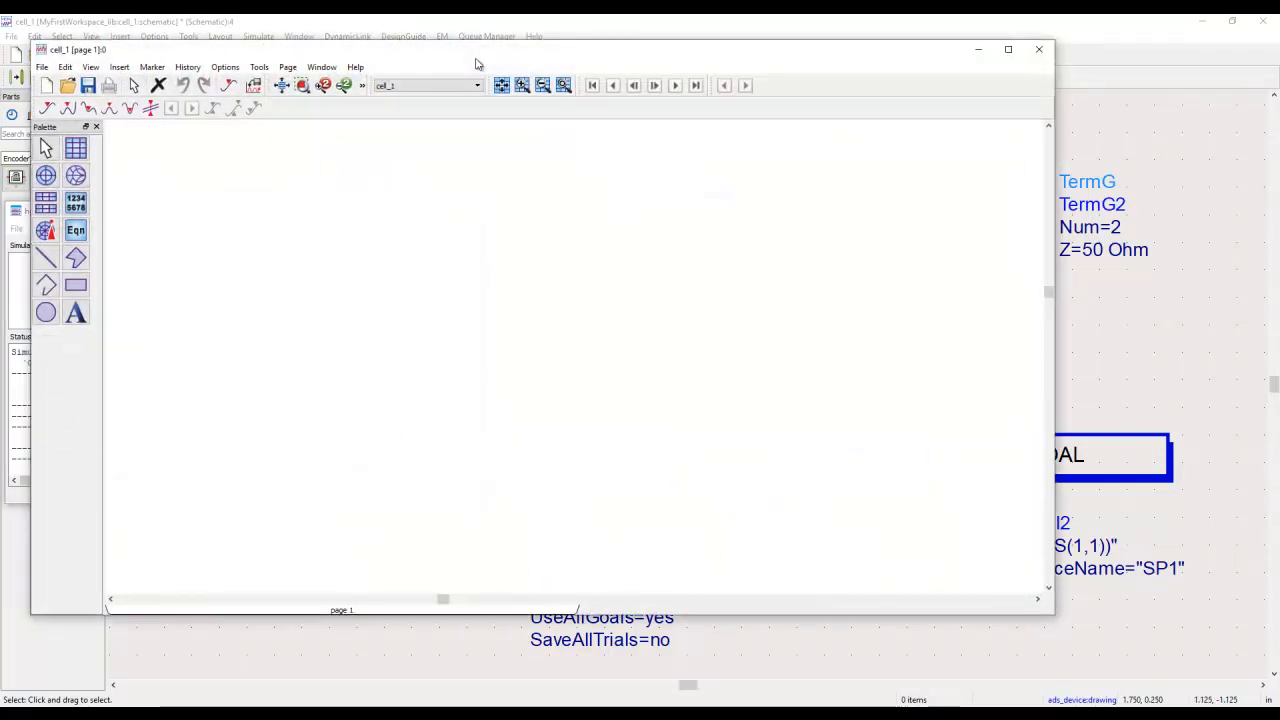
Step: Place a rectangular plot on the data display page showing S(2,1) of the cell_1 dataset in dB
click(75, 148)
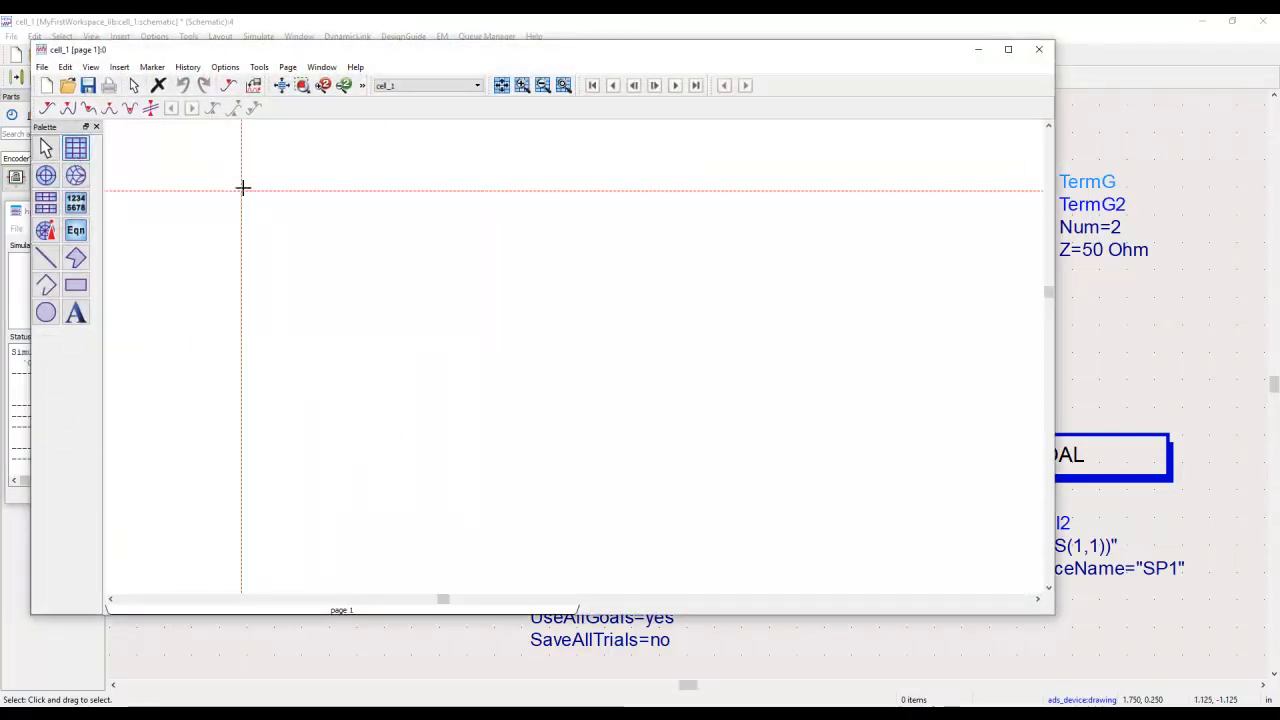
click(243, 189)
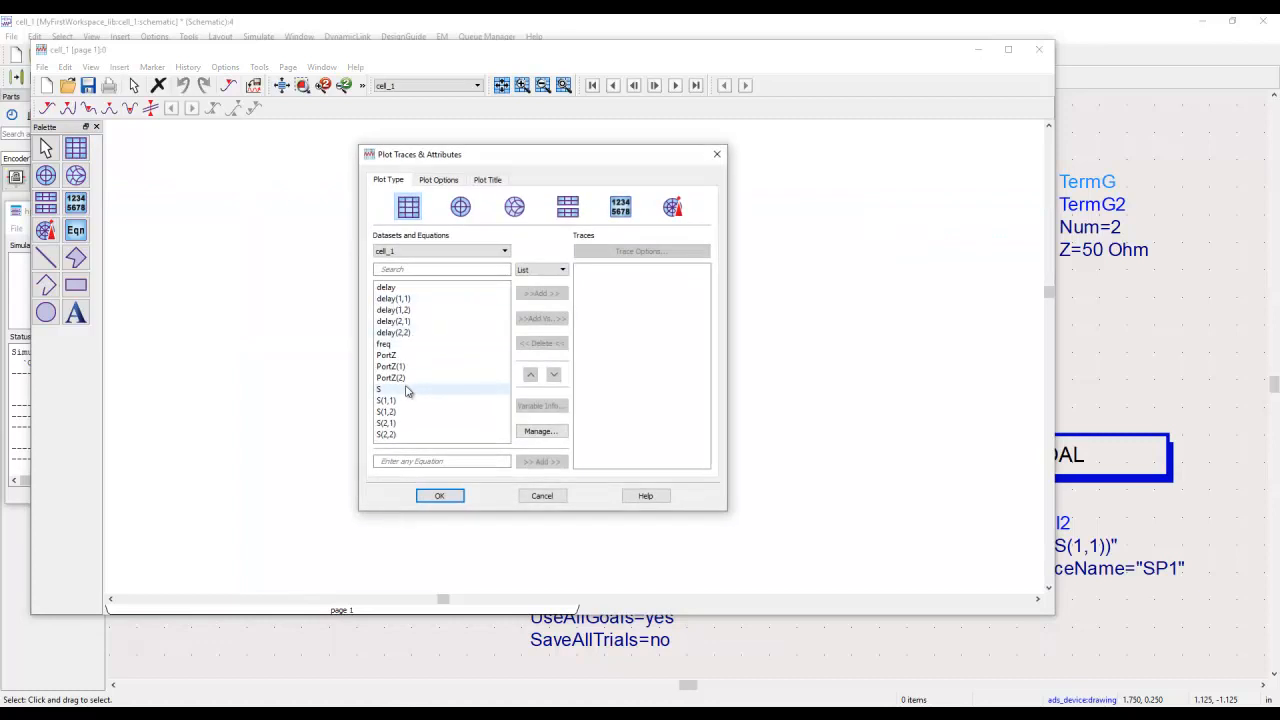
click(414, 424)
click(542, 294)
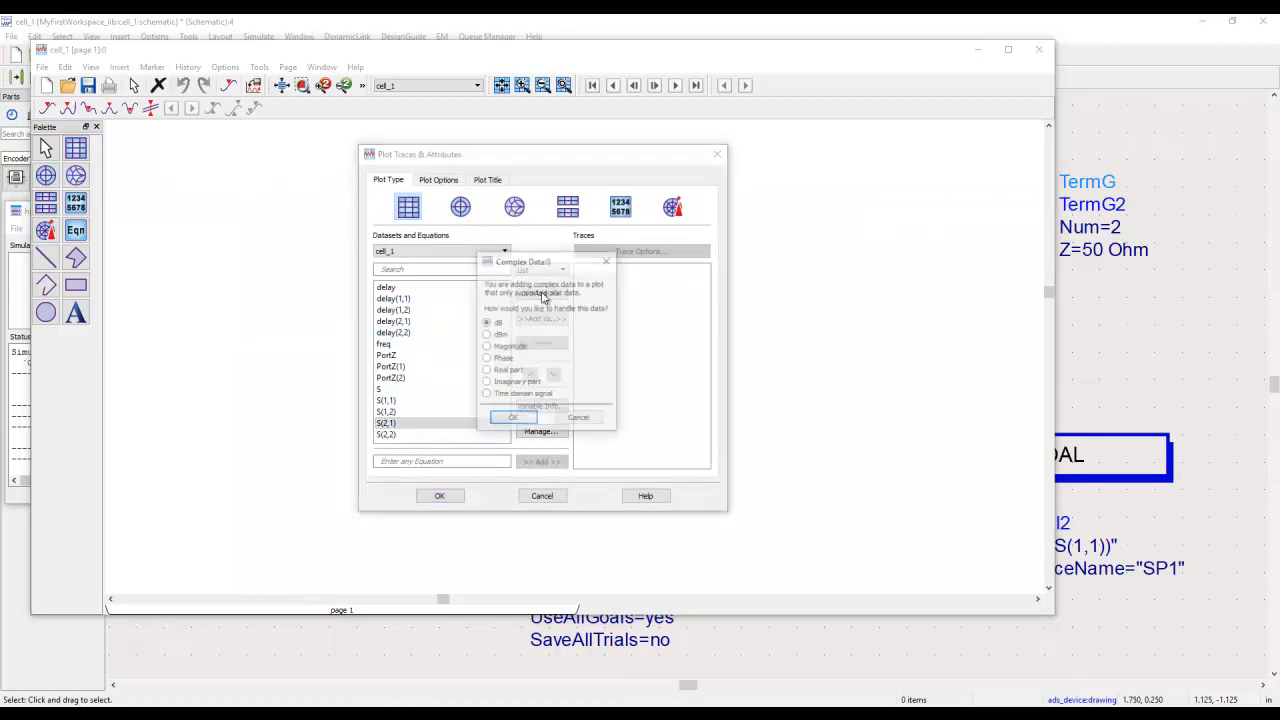
click(514, 418)
click(439, 496)
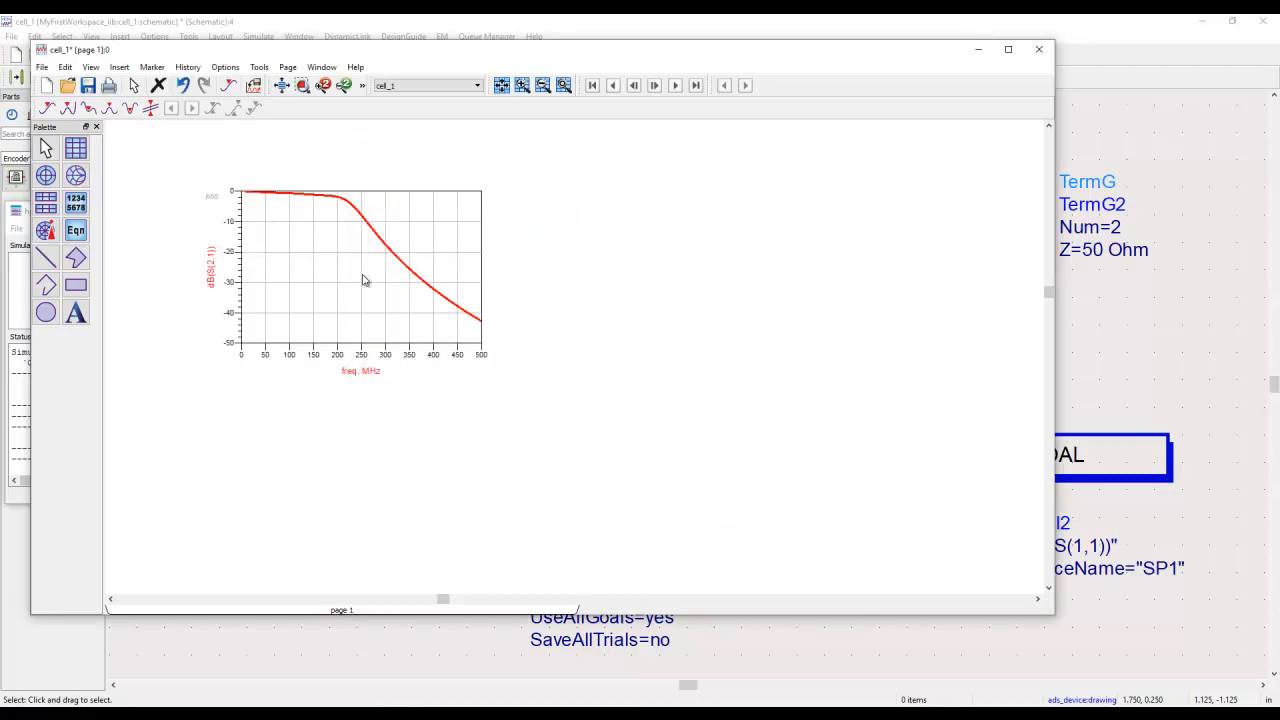
Step: Add a Smith chart of S(1,1) beside the dB(S(2,1)) plot, adjust its position and fit both plots in view
click(76, 175)
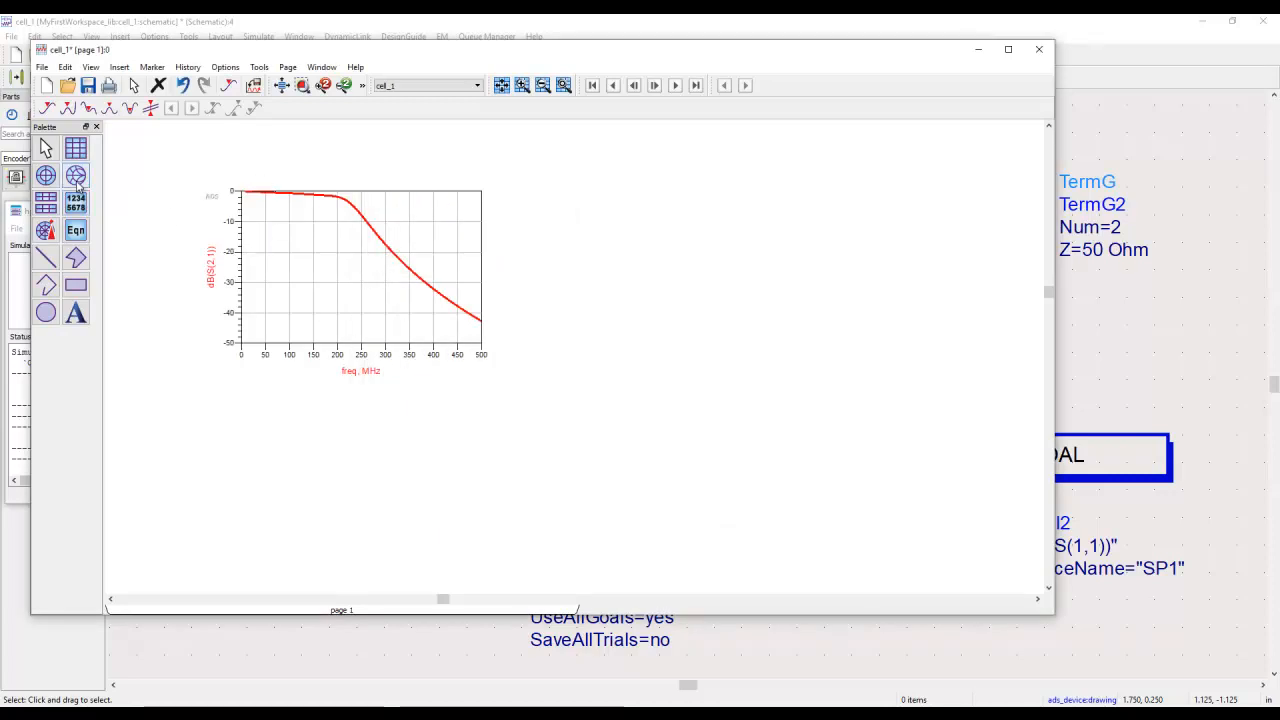
click(537, 167)
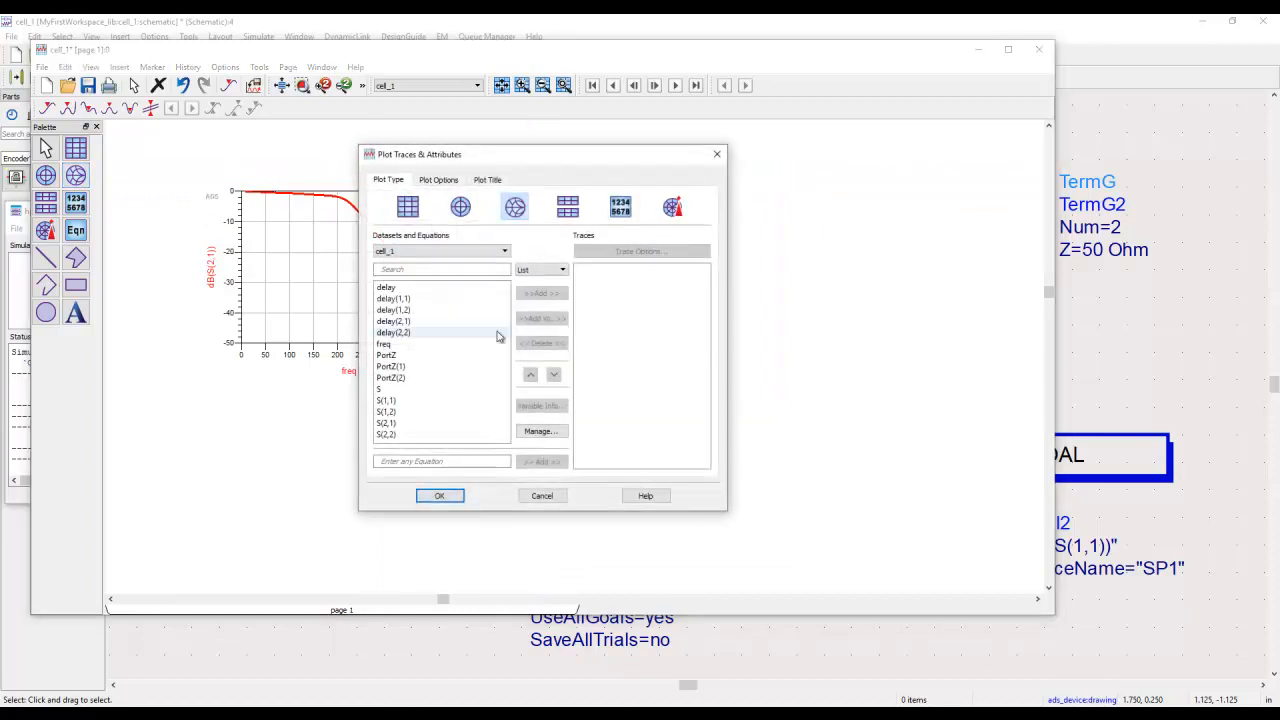
click(439, 496)
drag(594, 311, 561, 286)
click(282, 86)
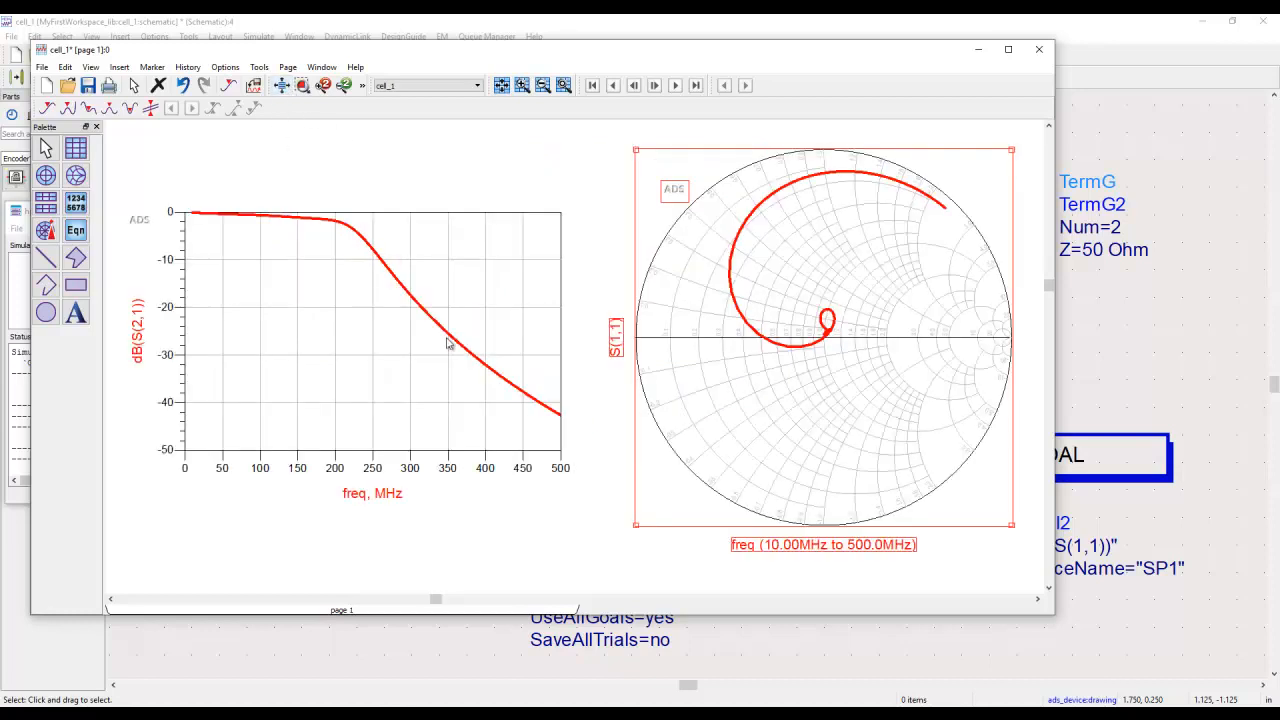
click(573, 565)
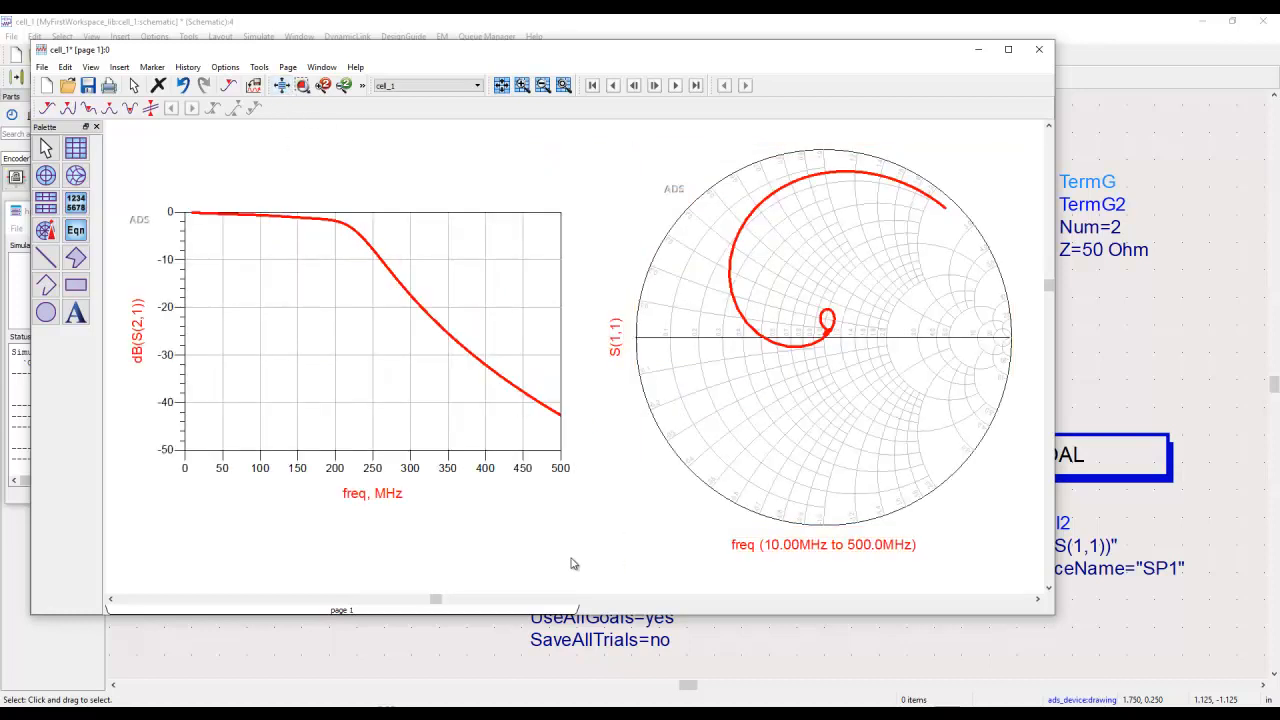